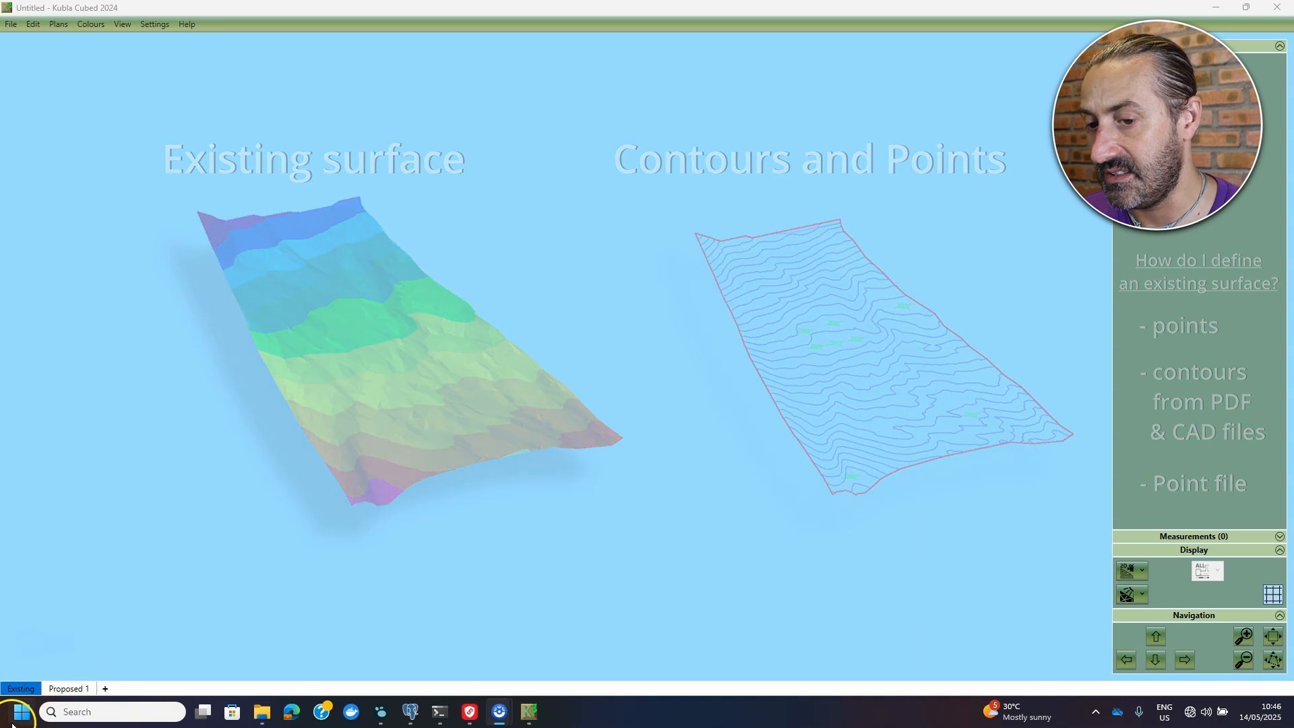
- Show the Feature Surface and Triangle Surface options for a new elevation
{"action": "left_click", "coordinate": [1134, 70]}
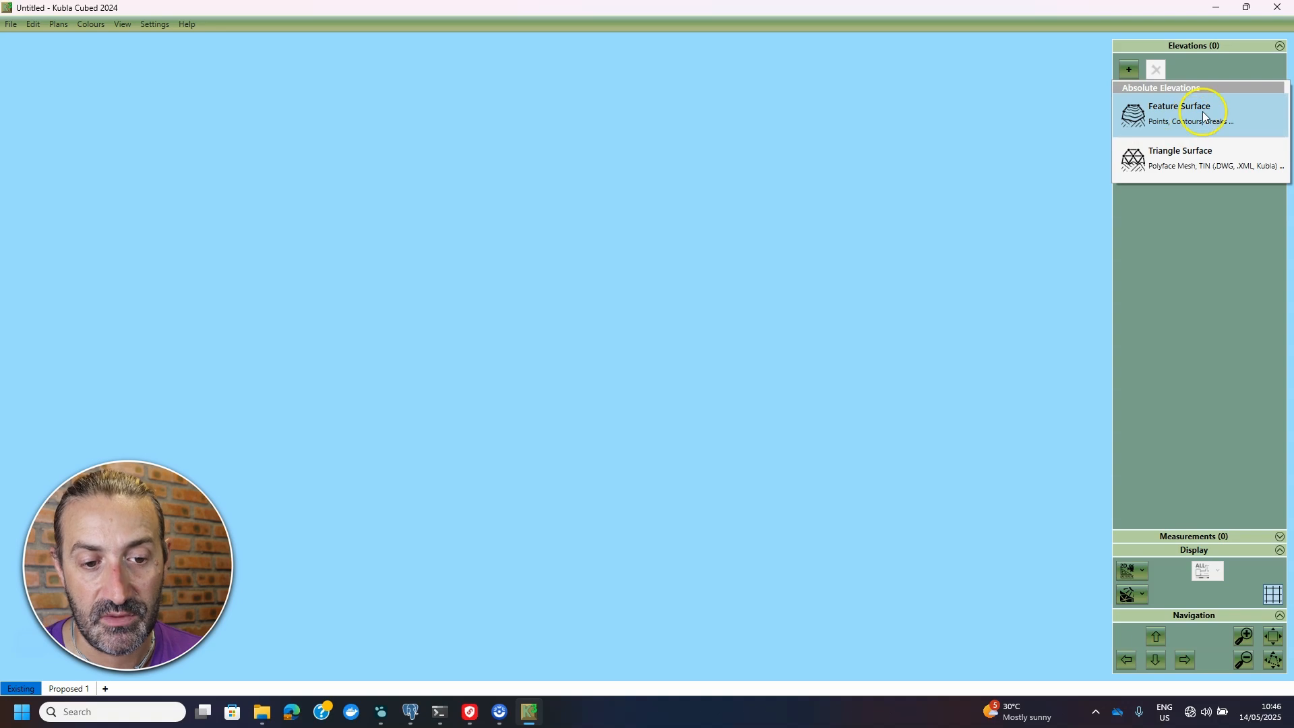
- Create a Feature Surface for the existing ground and check its empty Contours, Breaks and Points lists
{"action": "left_click", "coordinate": [1154, 120]}
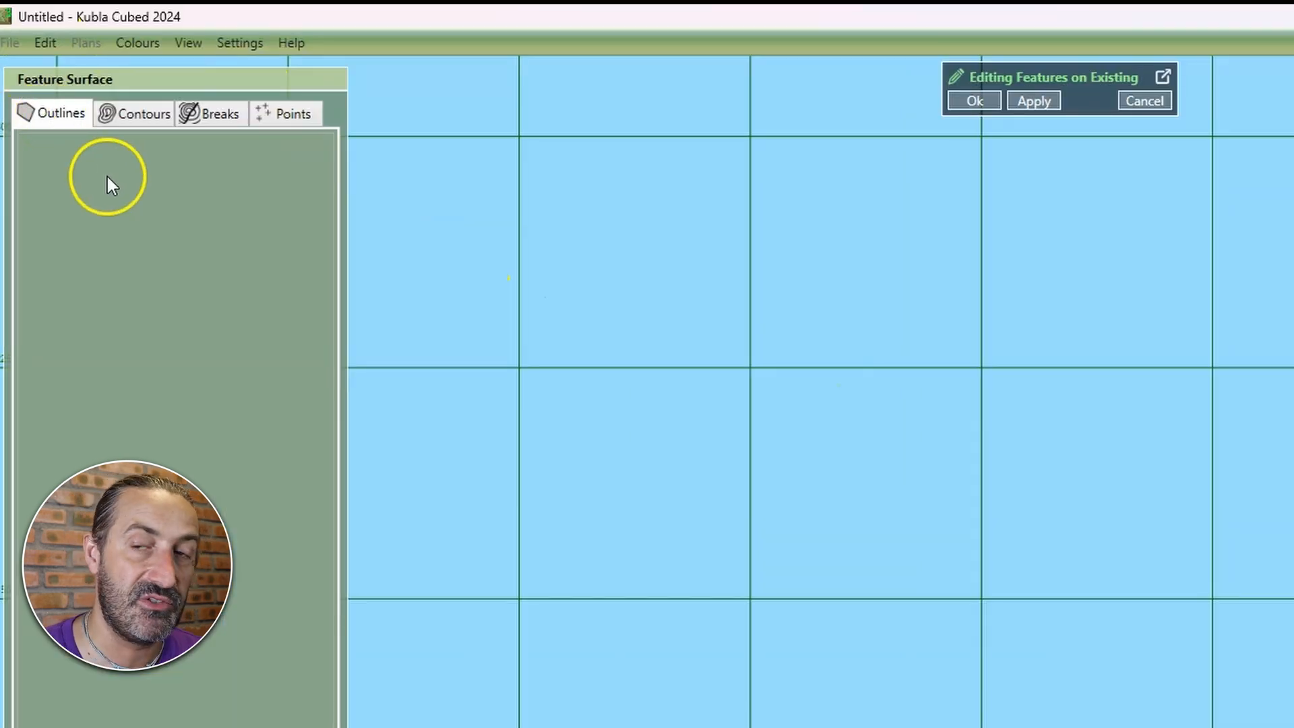
{"action": "left_click", "coordinate": [148, 116]}
{"action": "left_click", "coordinate": [209, 112]}
{"action": "left_click", "coordinate": [288, 110]}
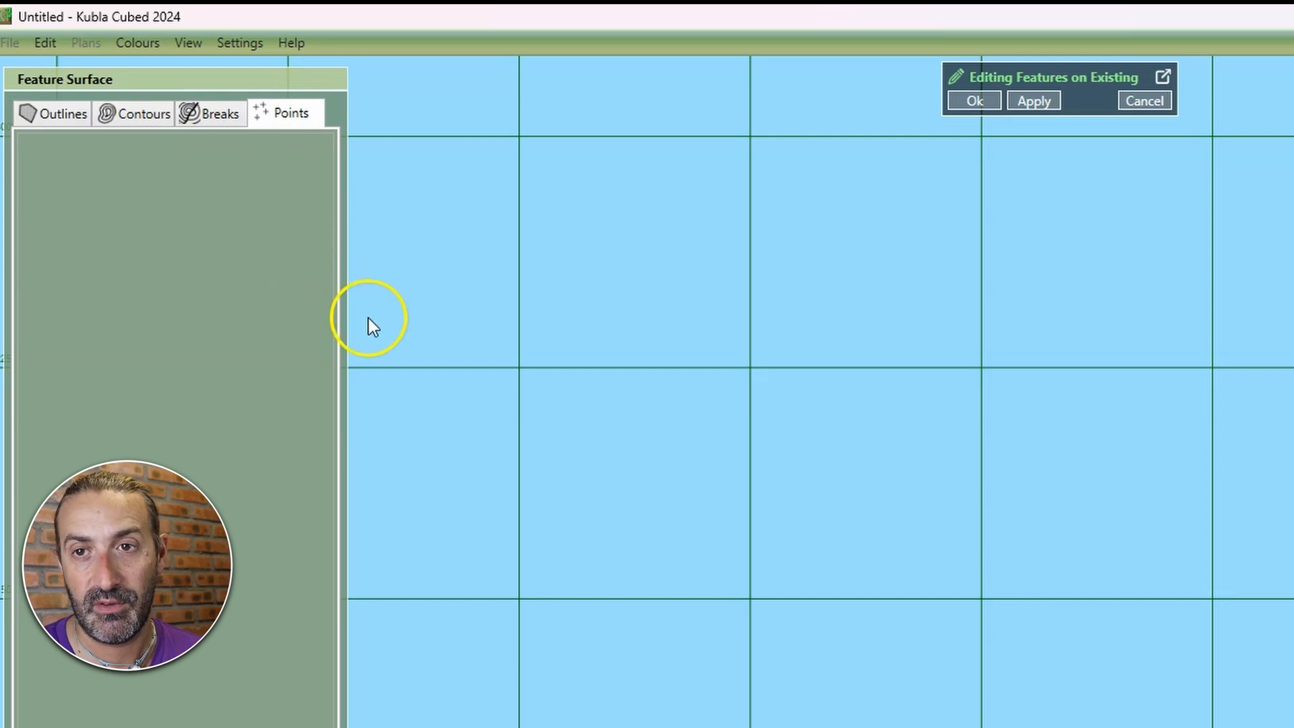
{"action": "left_click", "coordinate": [135, 113]}
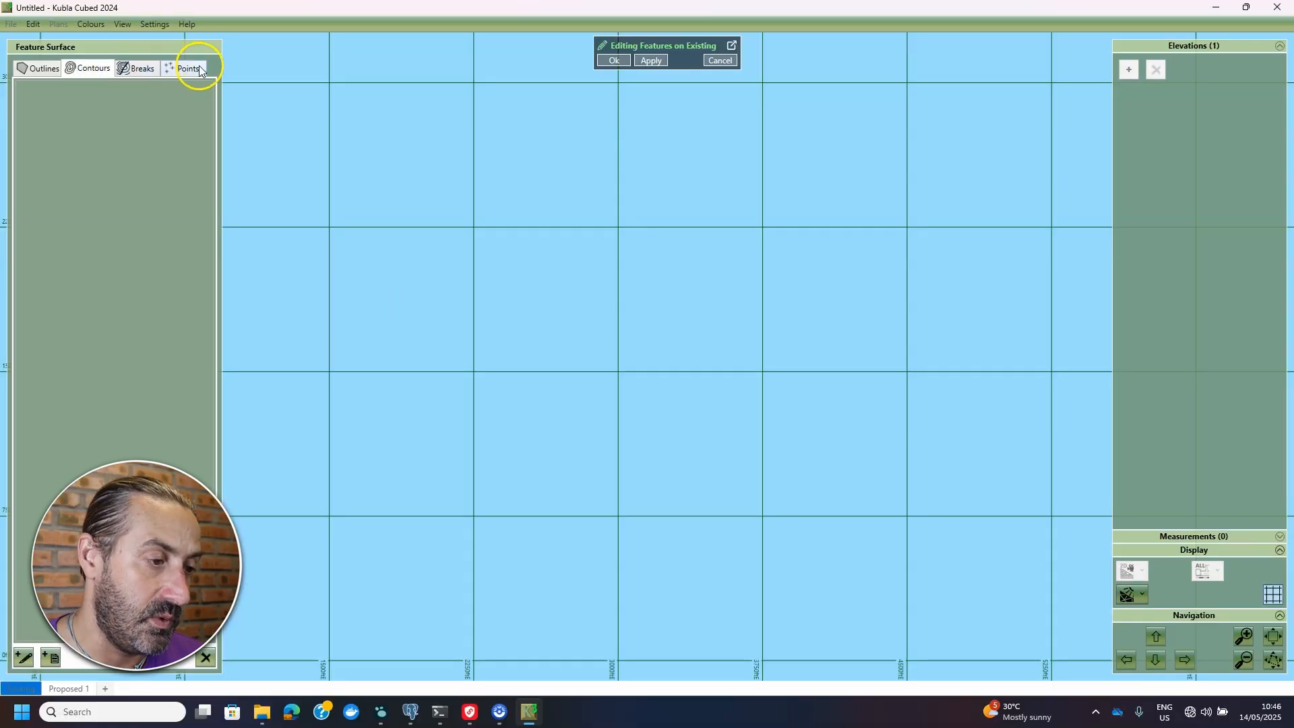
{"action": "left_click", "coordinate": [307, 113]}
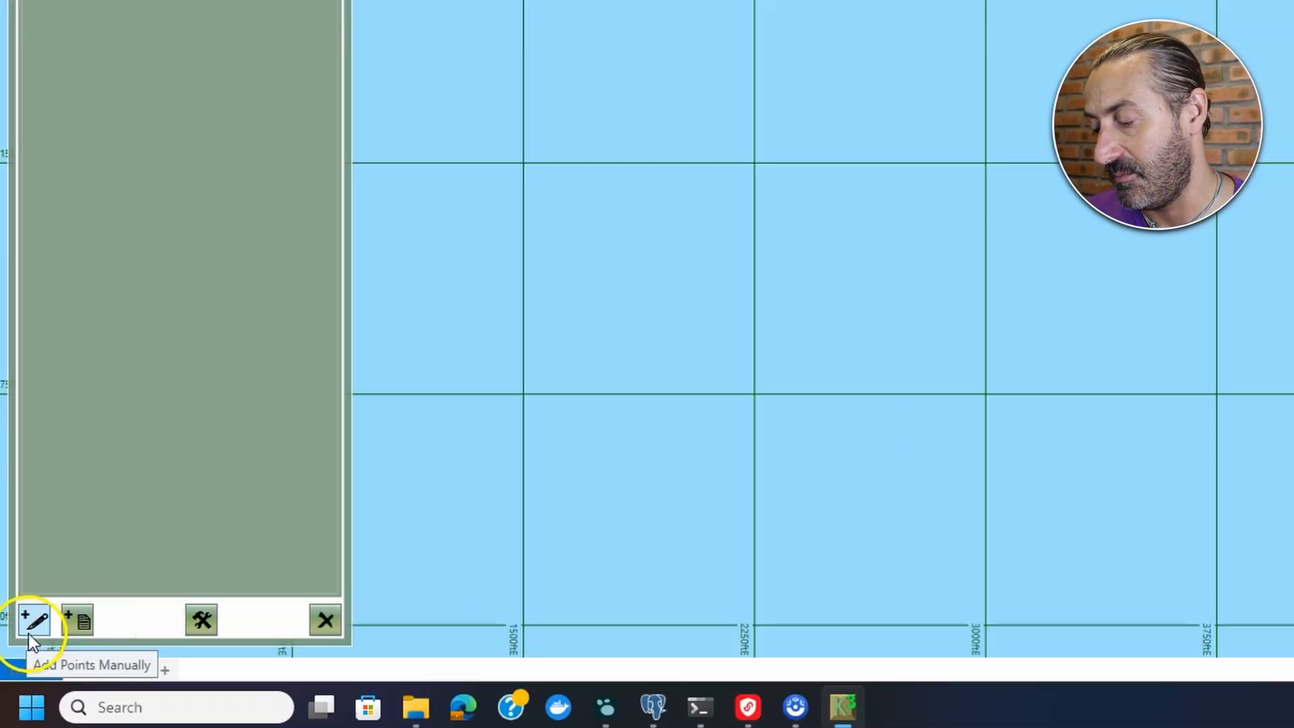
- Import Stockpile Points File.xyz, loading all 3,381 survey points onto the feature surface
{"action": "left_click", "coordinate": [91, 633]}
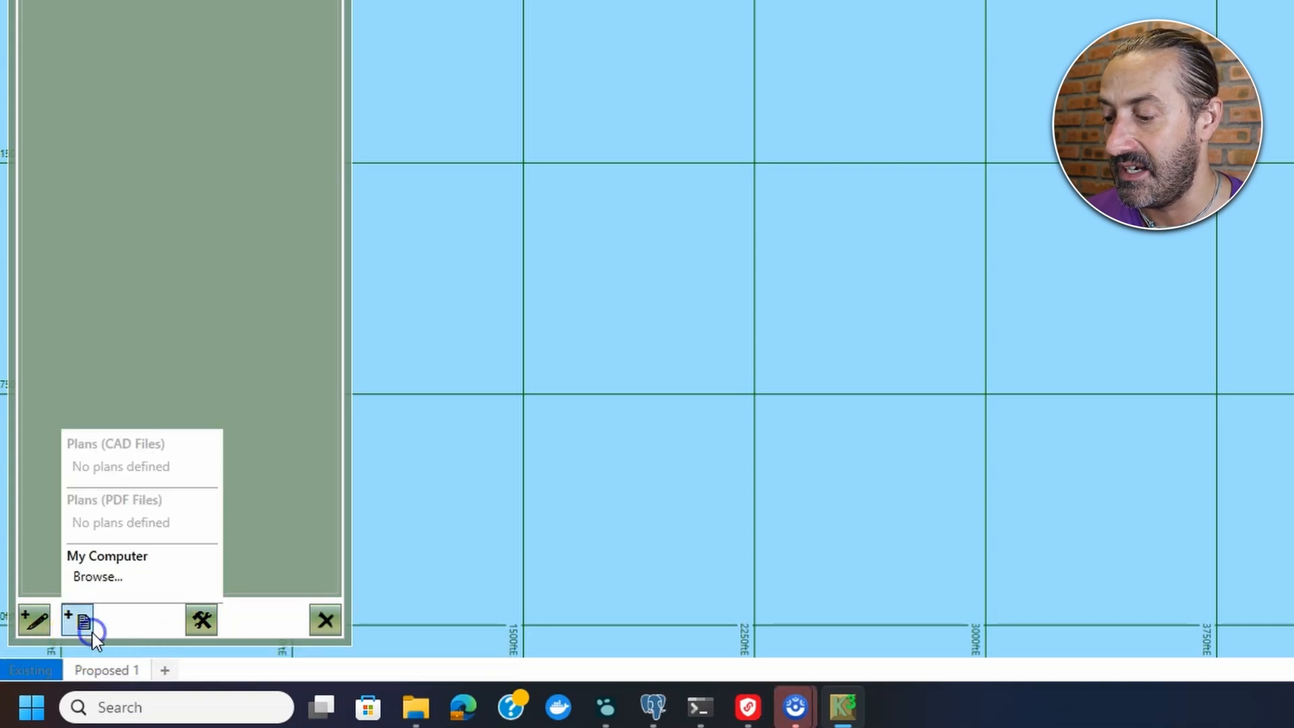
{"action": "left_click", "coordinate": [140, 581]}
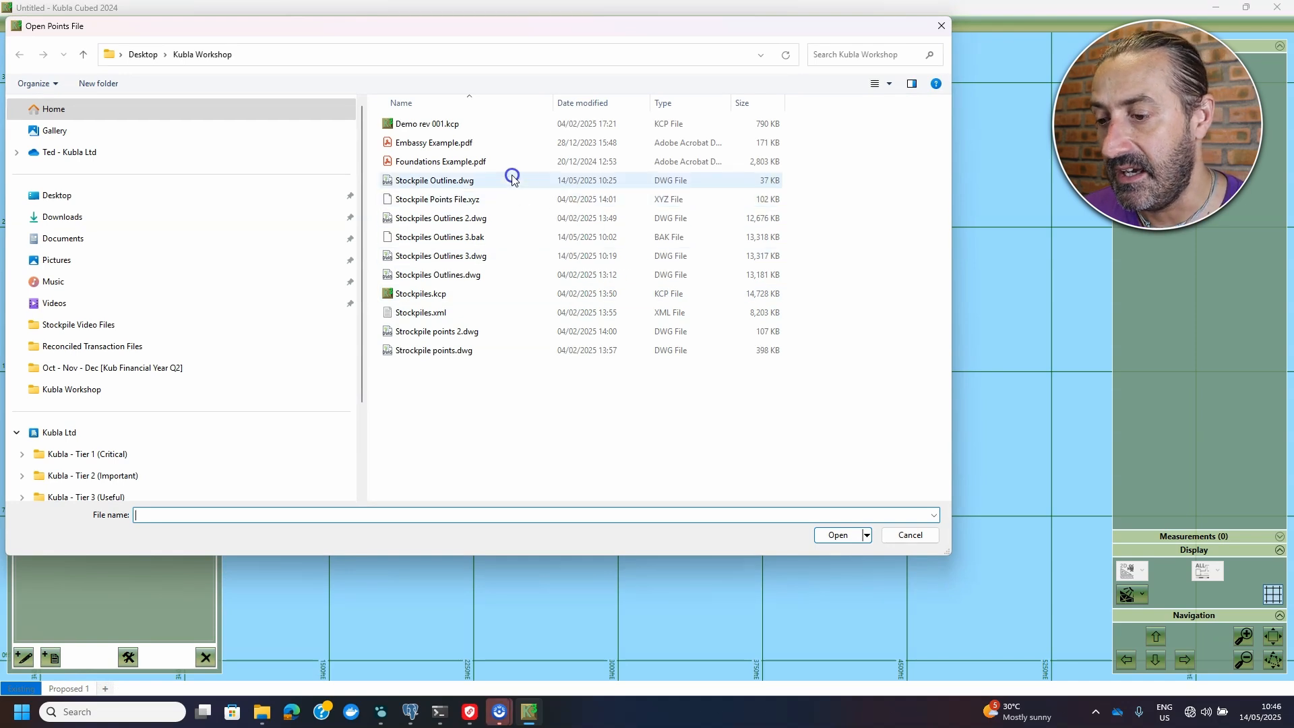
{"action": "left_click", "coordinate": [461, 200]}
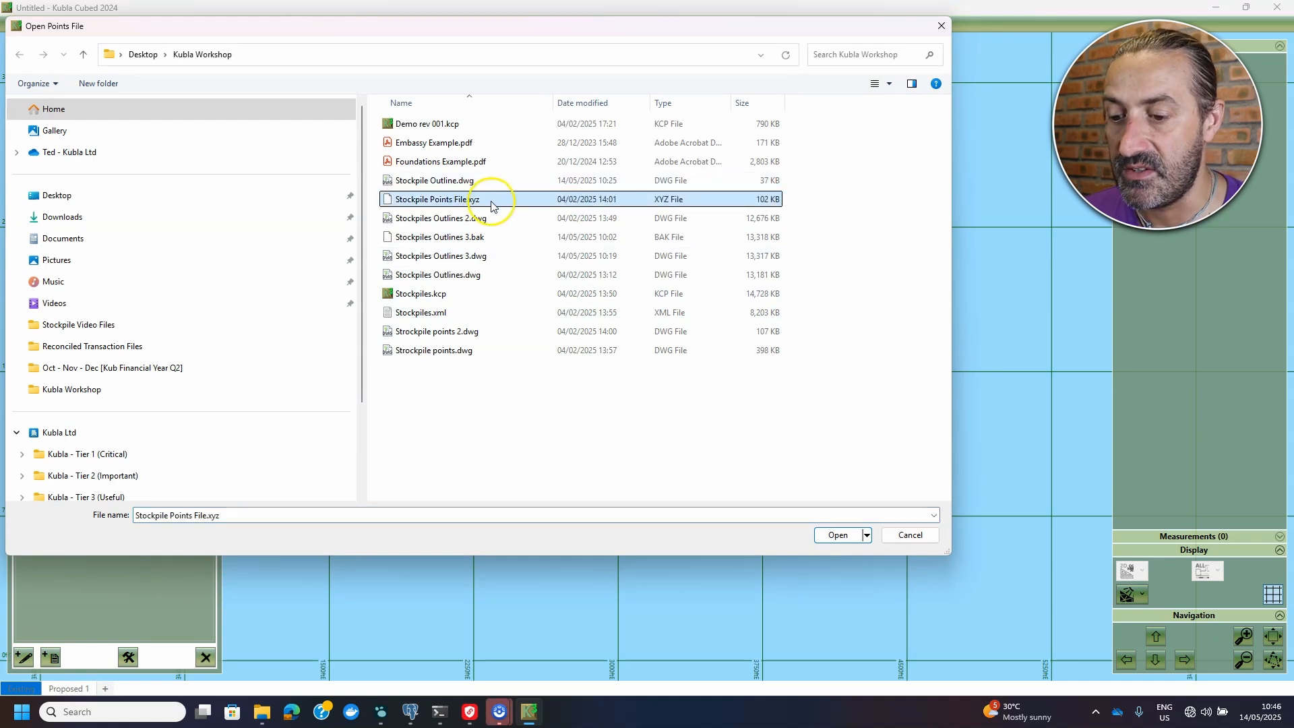
{"action": "left_click", "coordinate": [839, 536]}
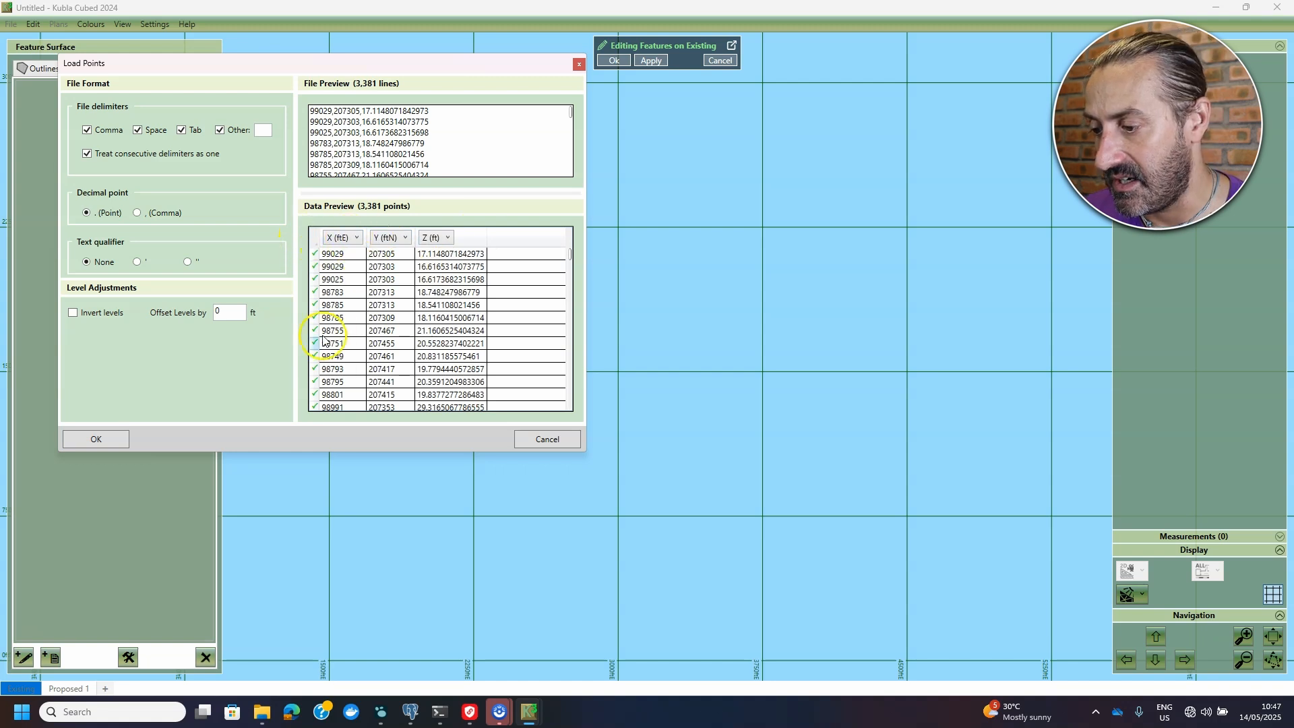
{"action": "left_click", "coordinate": [118, 438]}
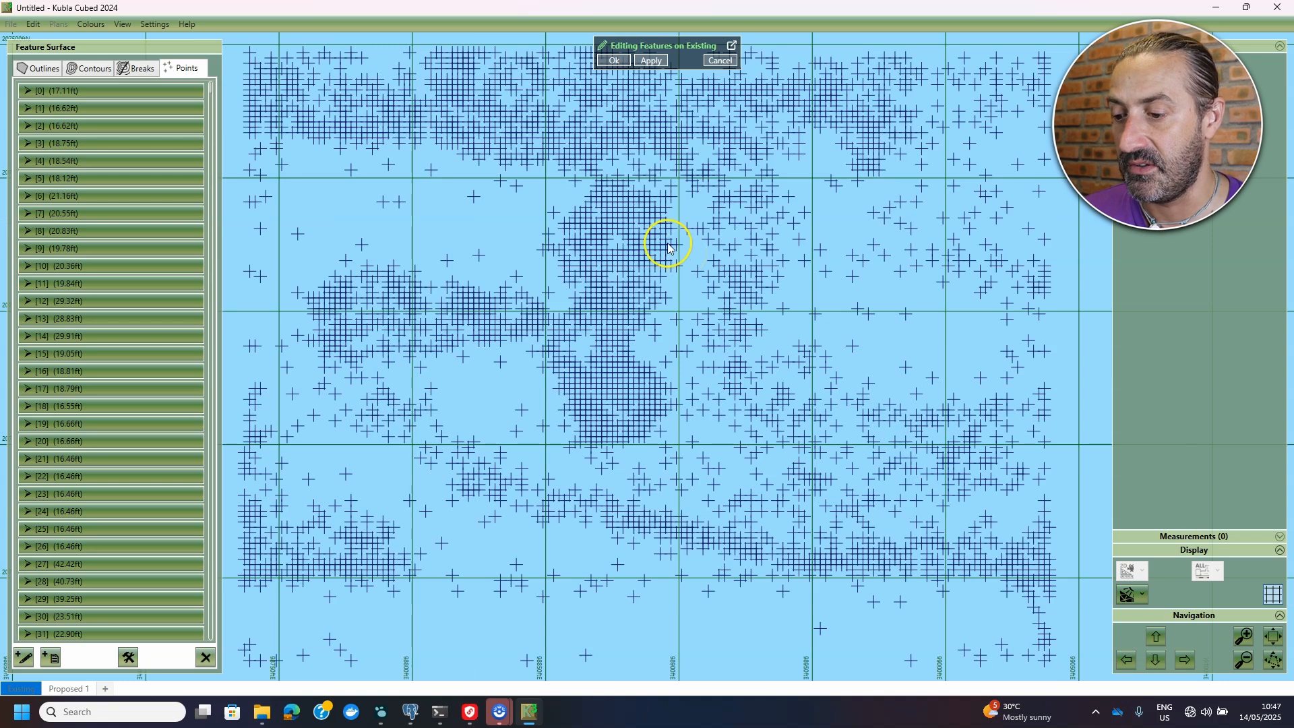
- Add an Automatic outline around the points and finish the surface, giving levels 16.3–44.5 ft
{"action": "scroll", "coordinate": [681, 264], "scroll_direction": "down", "scroll_amount": 1}
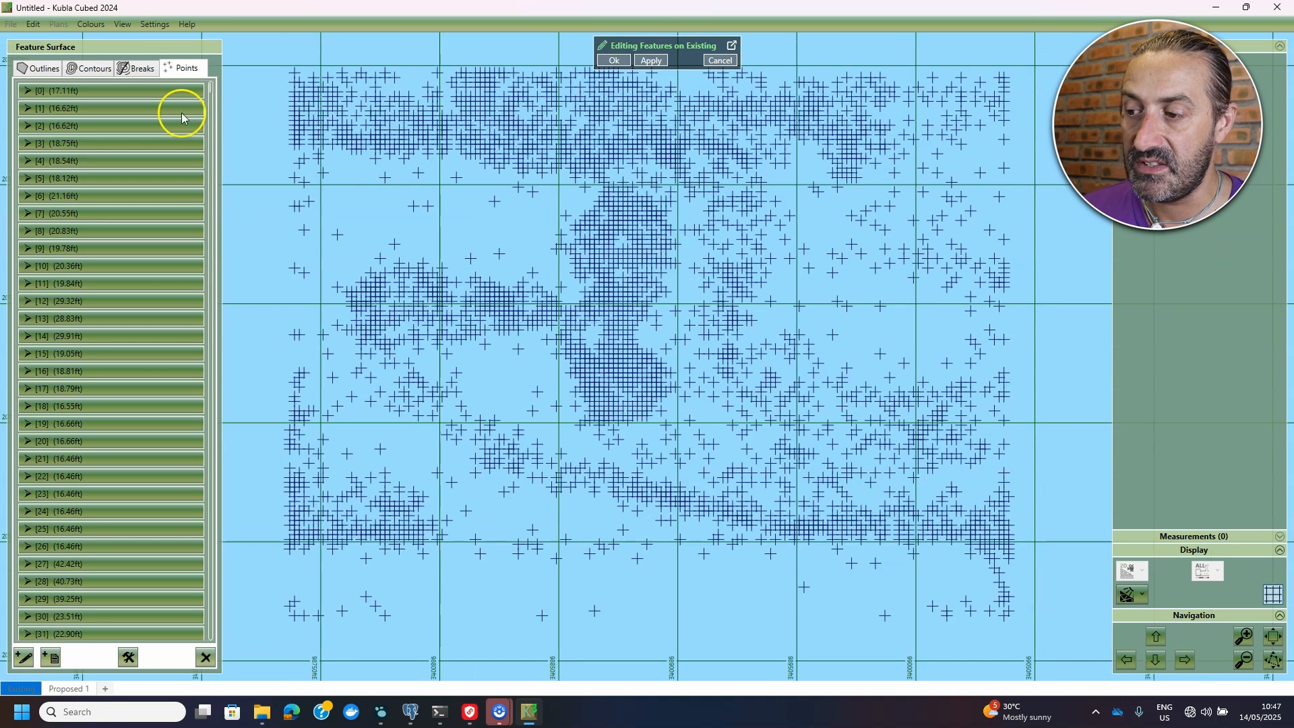
{"action": "left_click", "coordinate": [45, 71]}
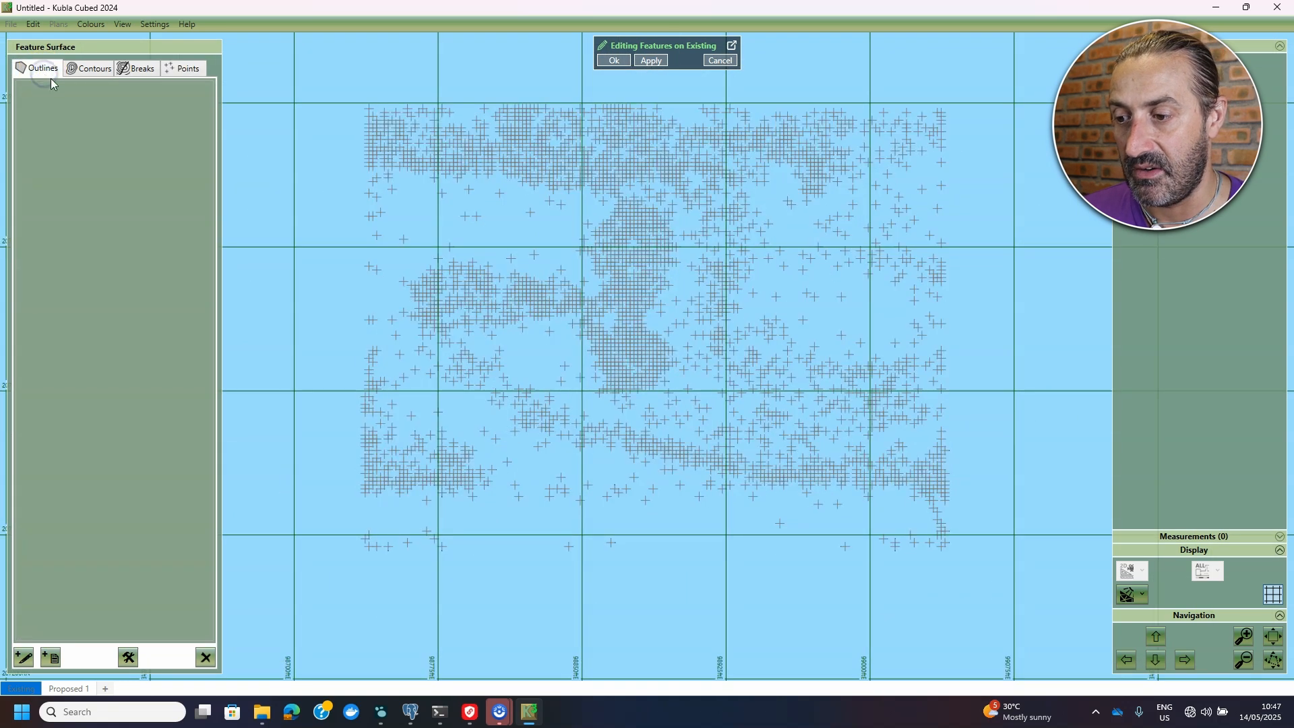
{"action": "left_click", "coordinate": [24, 657]}
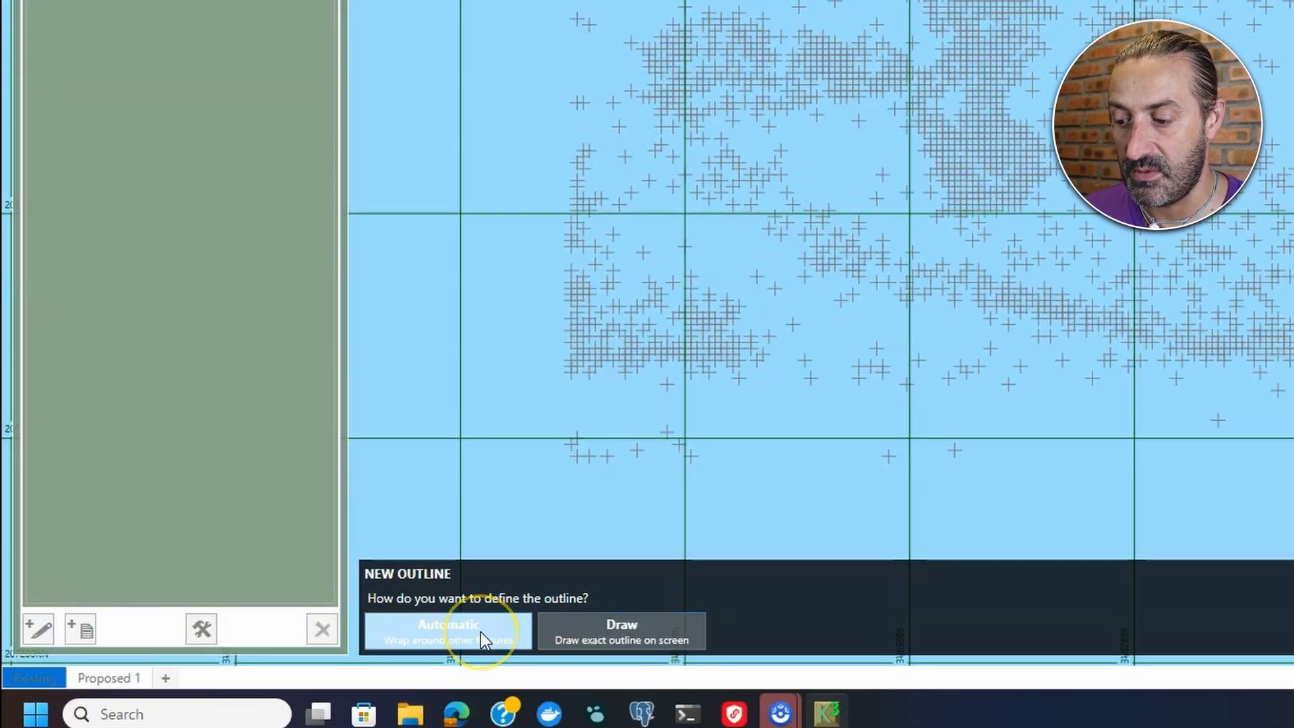
{"action": "left_click", "coordinate": [463, 638]}
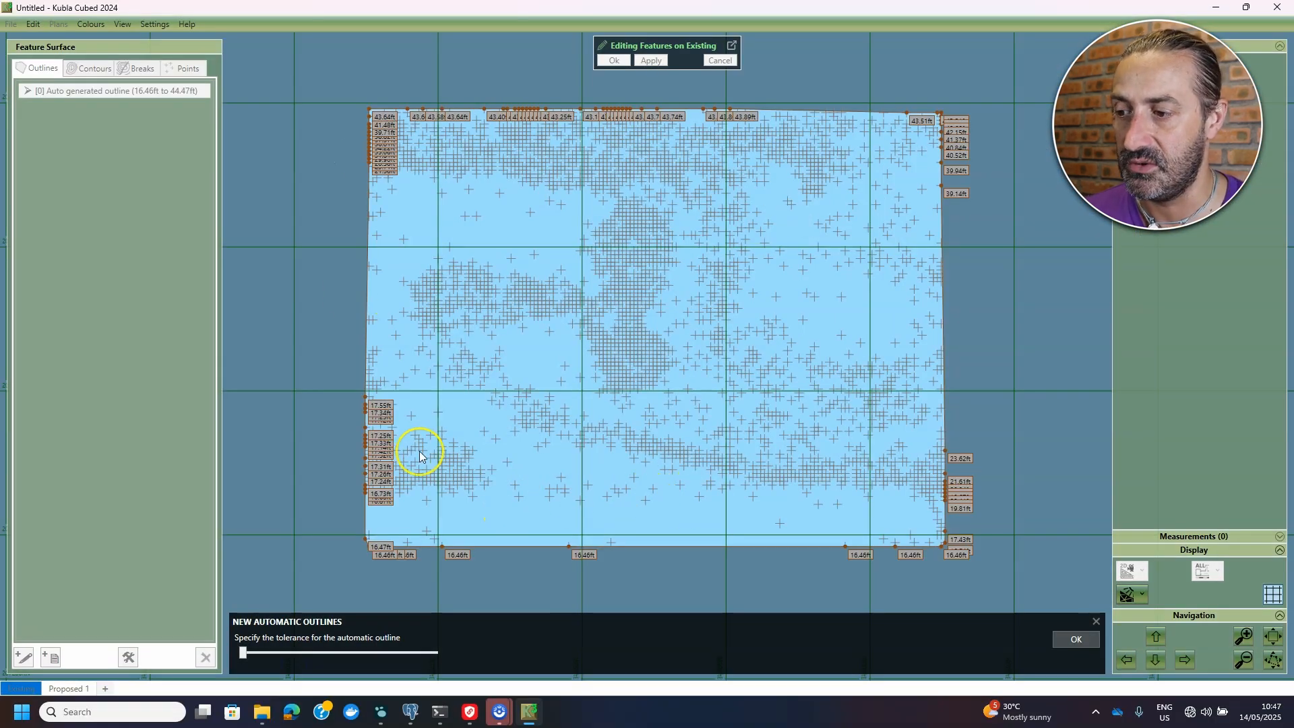
{"action": "left_click", "coordinate": [1087, 642]}
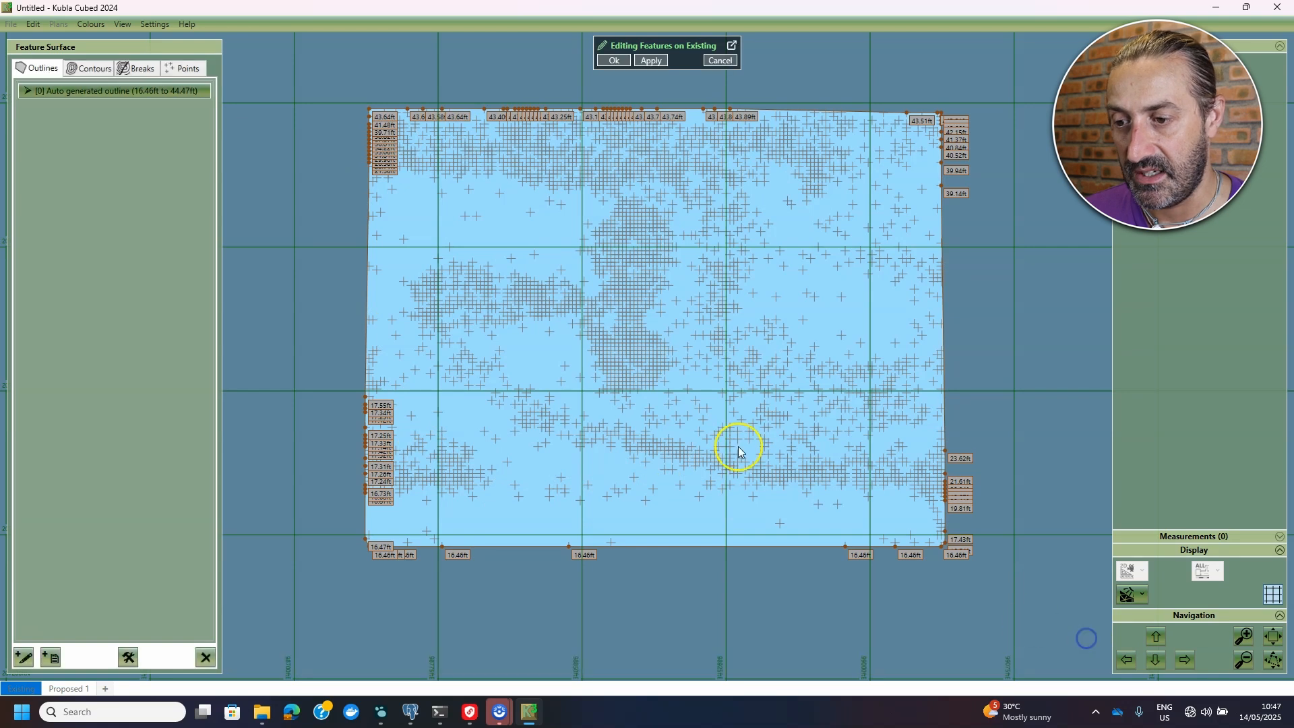
{"action": "left_click", "coordinate": [617, 60]}
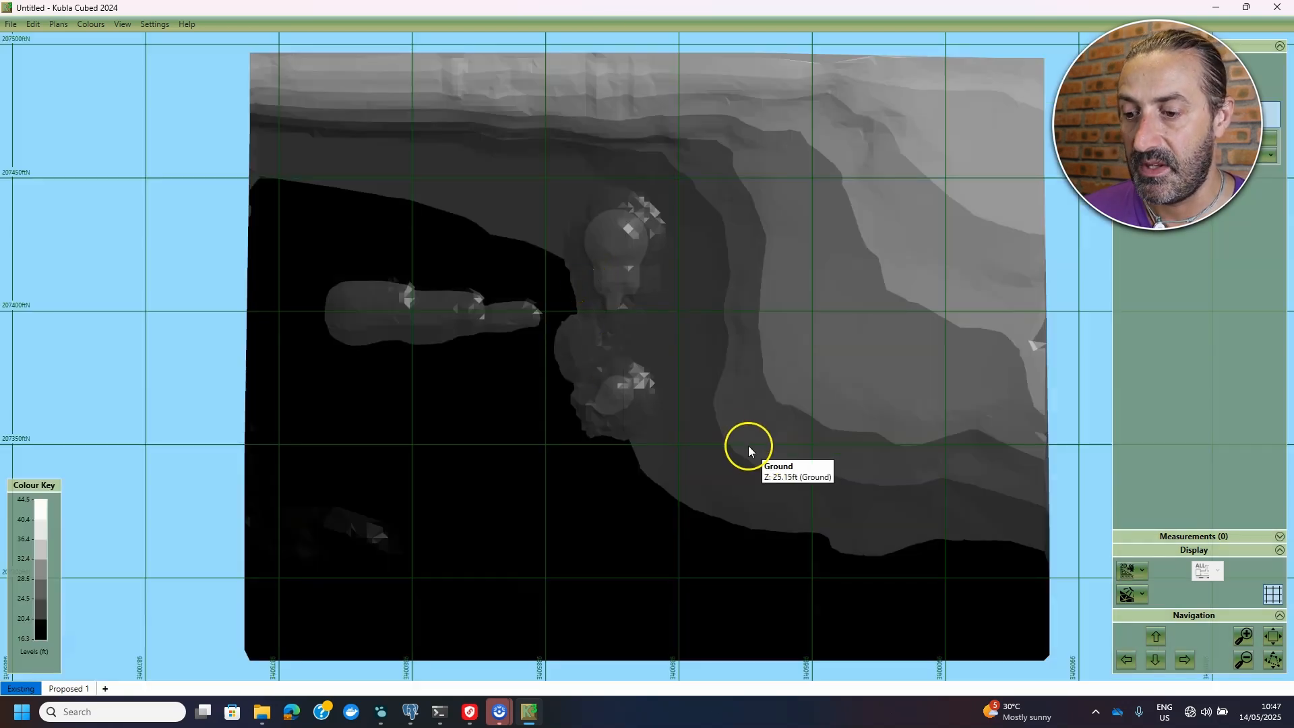
- Switch to 3D Orbit View and colour the ground levels with the Ice colour table
{"action": "left_click", "coordinate": [1134, 571]}
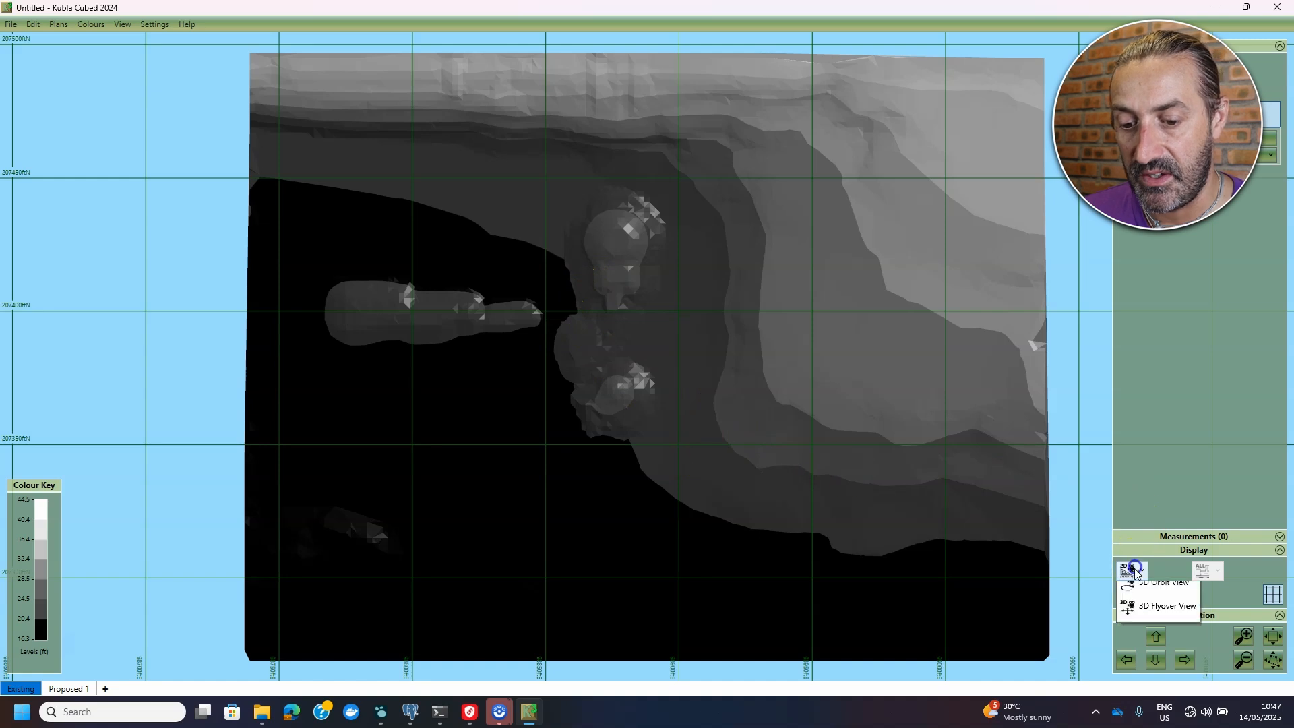
{"action": "left_click", "coordinate": [1149, 617]}
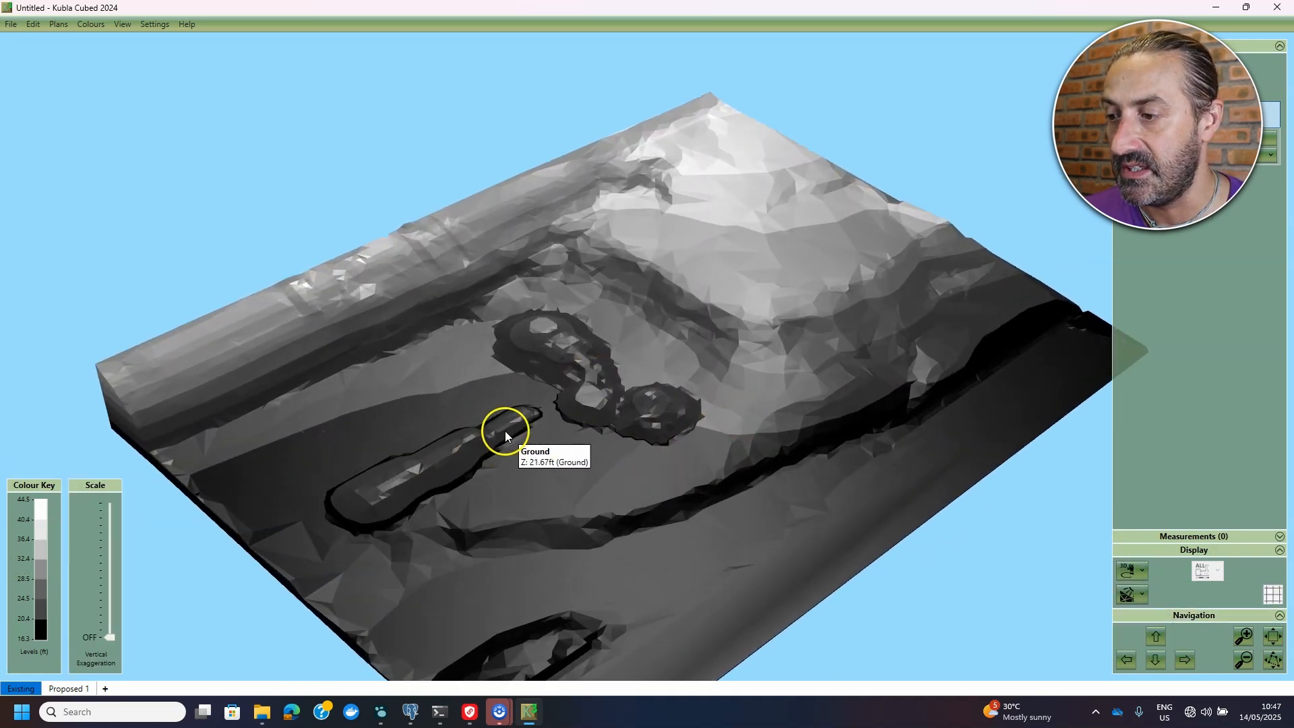
{"action": "left_click", "coordinate": [89, 25]}
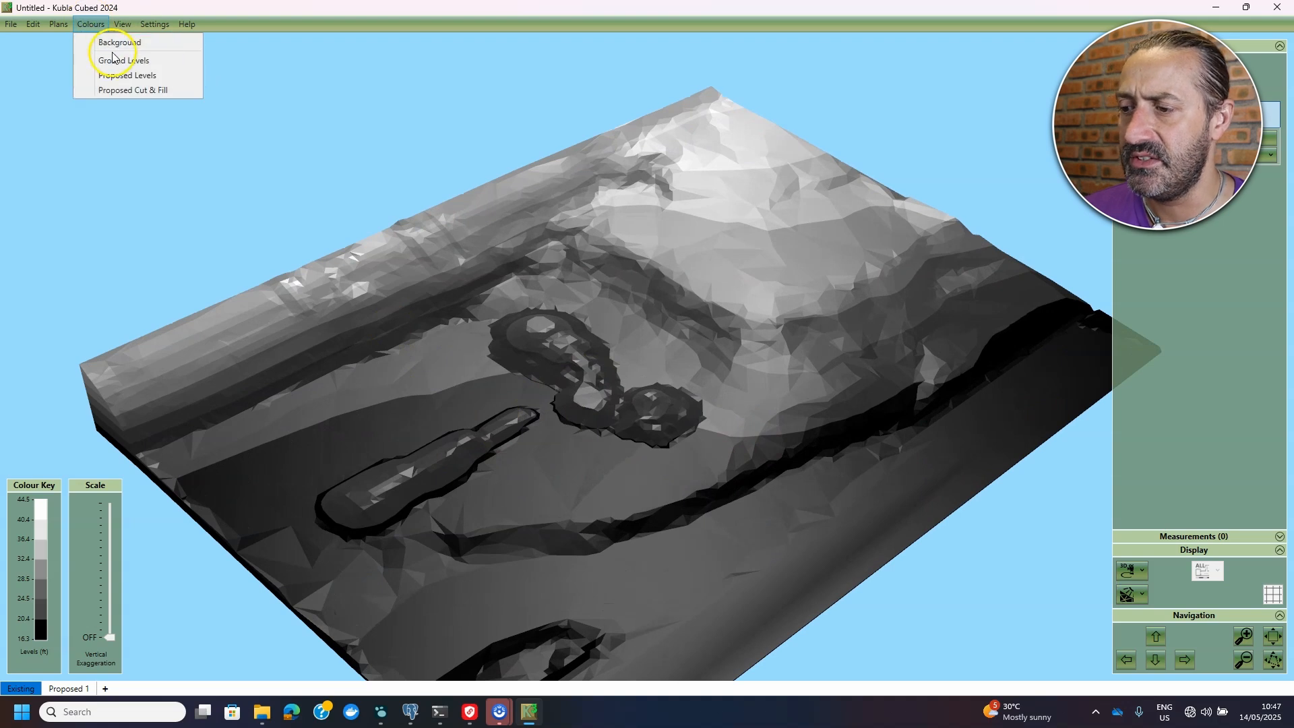
{"action": "left_click", "coordinate": [140, 62]}
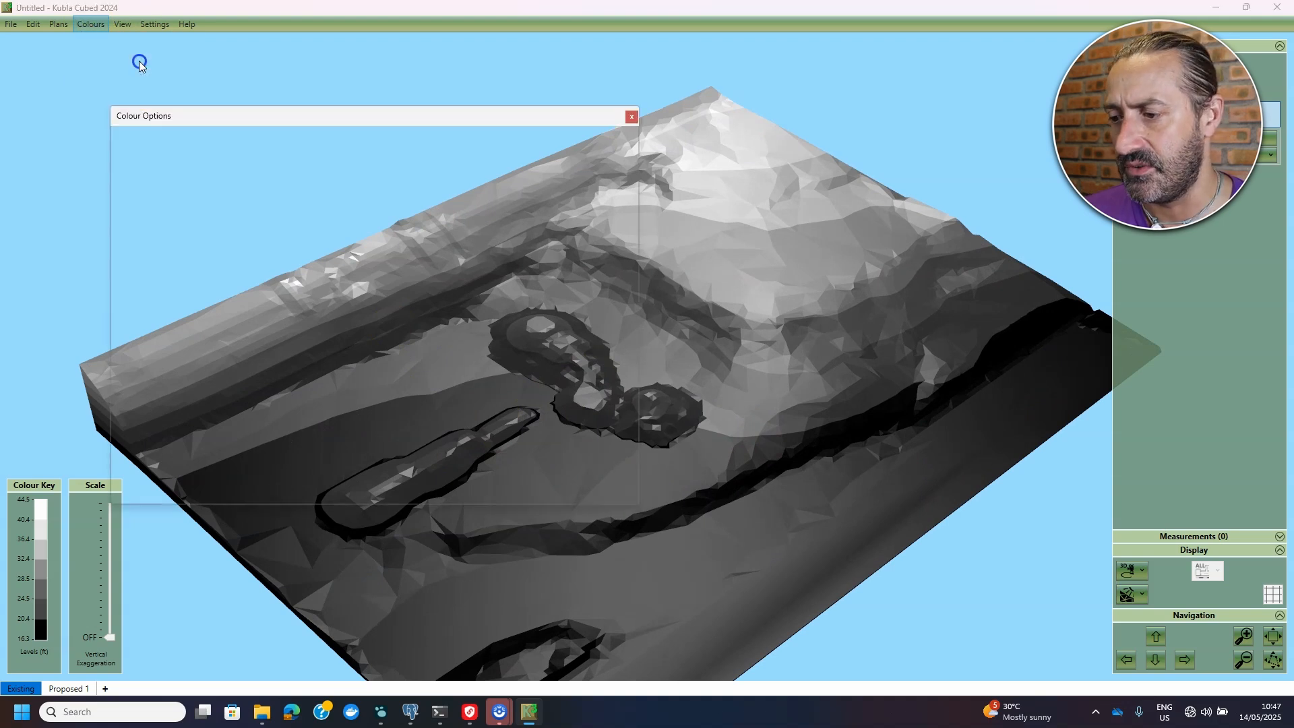
{"action": "left_click", "coordinate": [269, 172]}
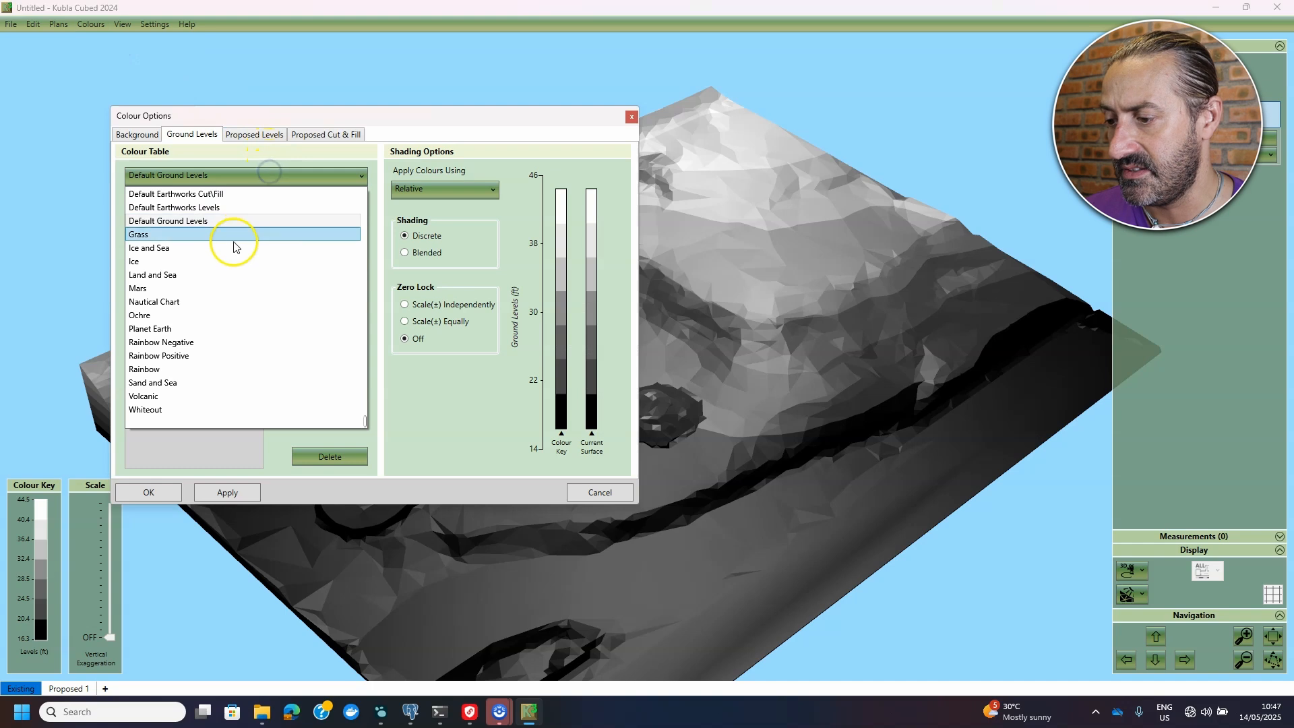
{"action": "left_click", "coordinate": [225, 258]}
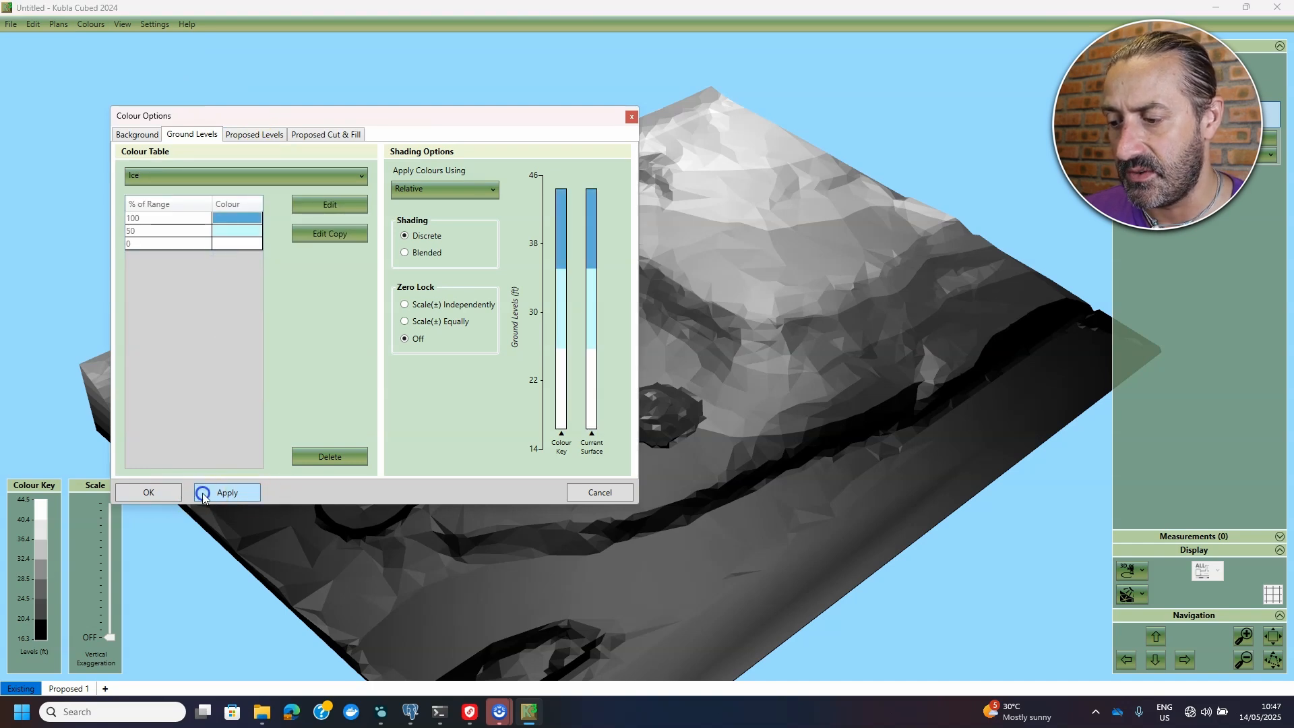
{"action": "left_click", "coordinate": [170, 493]}
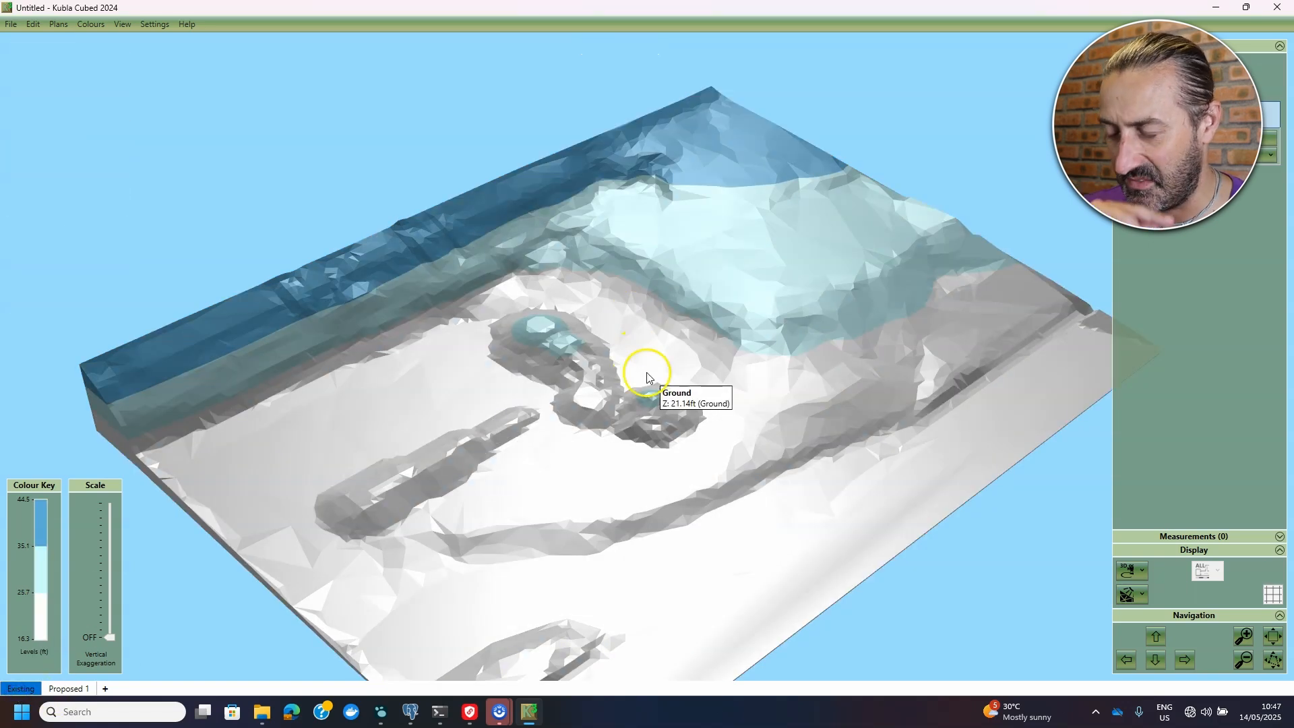
- Set Vertical Exaggeration to 1.5X and orbit the view to inspect the raised mounds
{"action": "scroll", "coordinate": [650, 474], "scroll_direction": "up", "scroll_amount": 5}
{"action": "left_click_drag", "start_coordinate": [648, 487], "coordinate": [640, 448]}
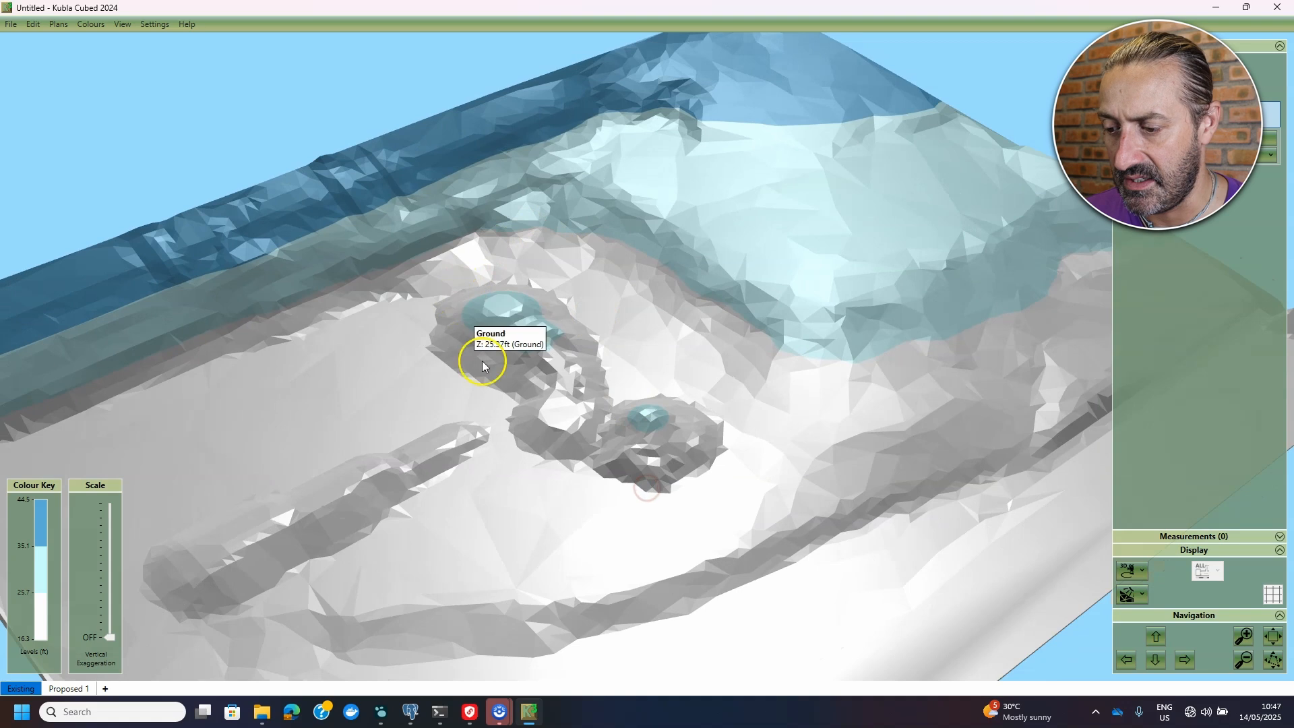
{"action": "scroll", "coordinate": [485, 368], "scroll_direction": "down", "scroll_amount": 3}
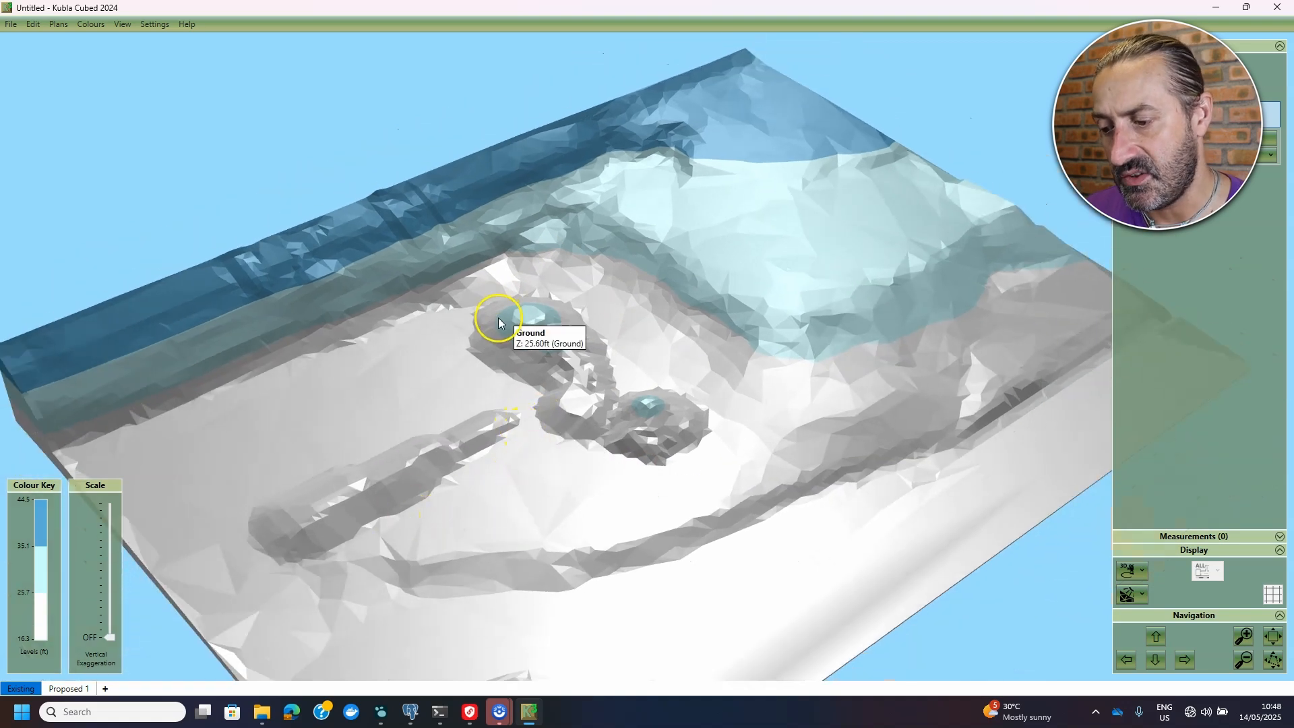
{"action": "left_click_drag", "start_coordinate": [112, 636], "coordinate": [112, 628]}
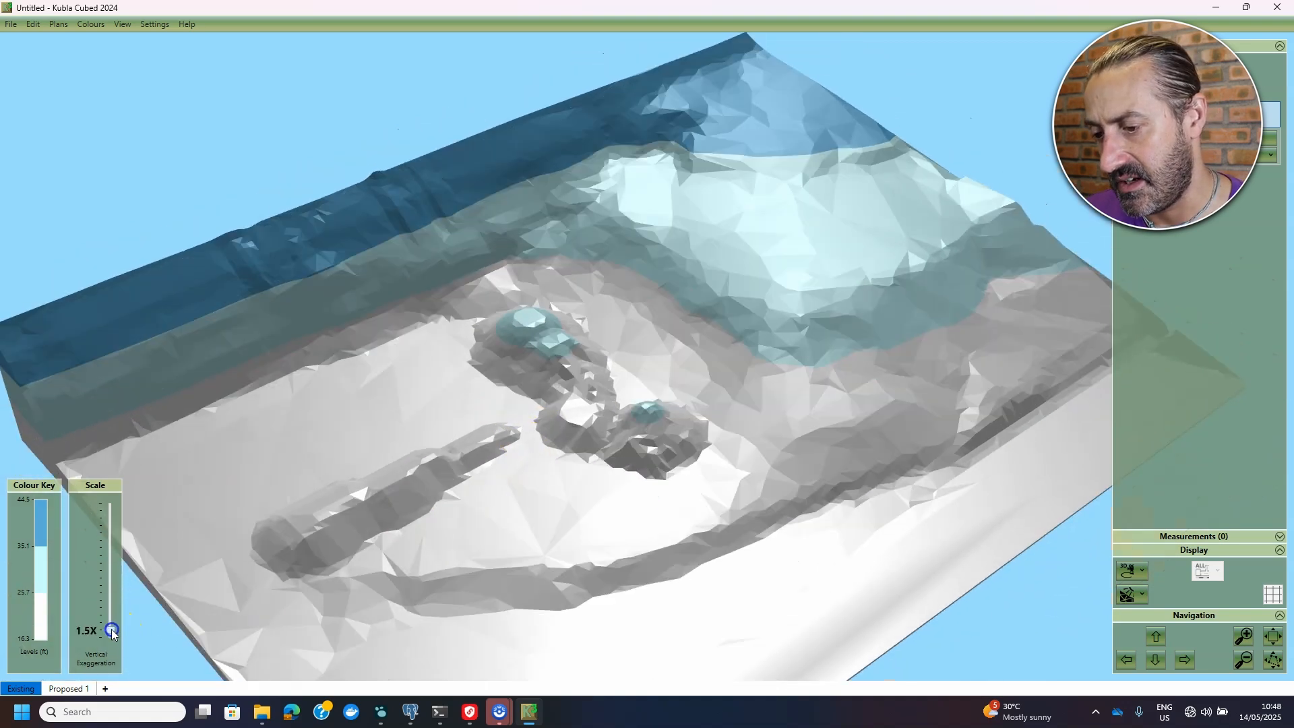
{"action": "left_click_drag", "start_coordinate": [556, 472], "coordinate": [582, 464]}
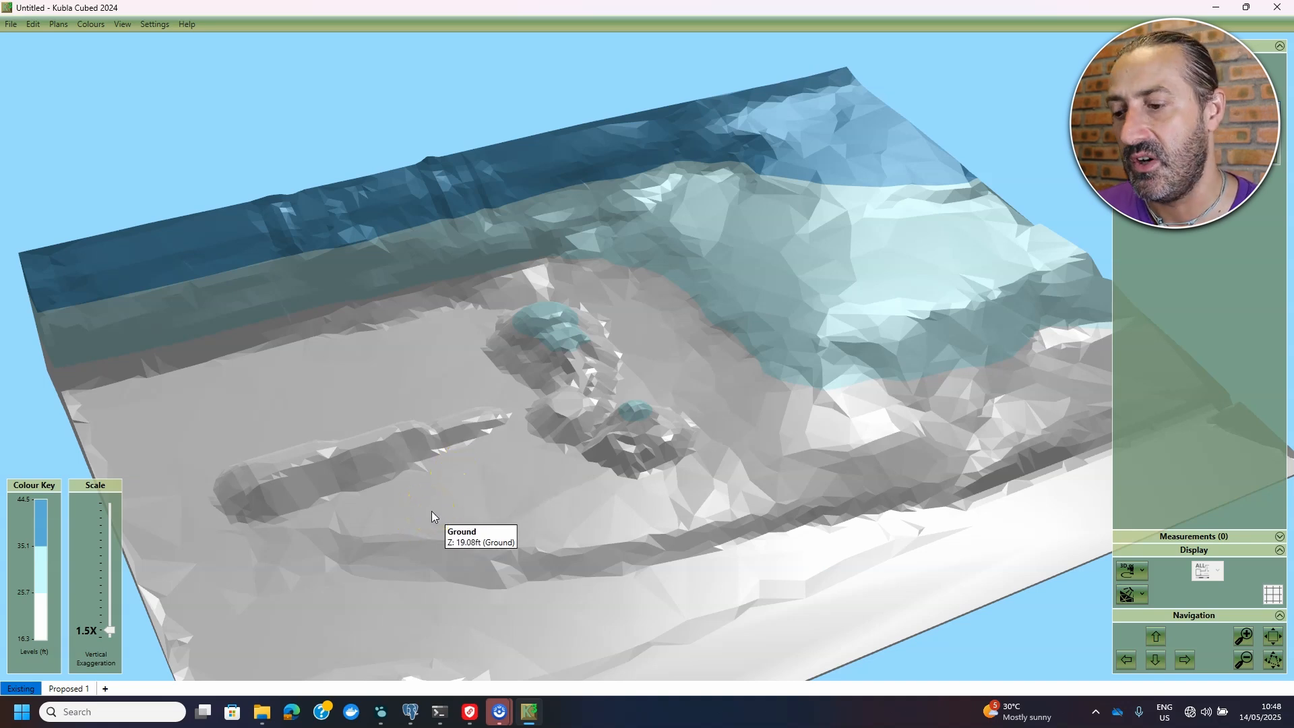
- Switch to Proposed 1 in plan view and add a Platform elevation
{"action": "left_click", "coordinate": [77, 688]}
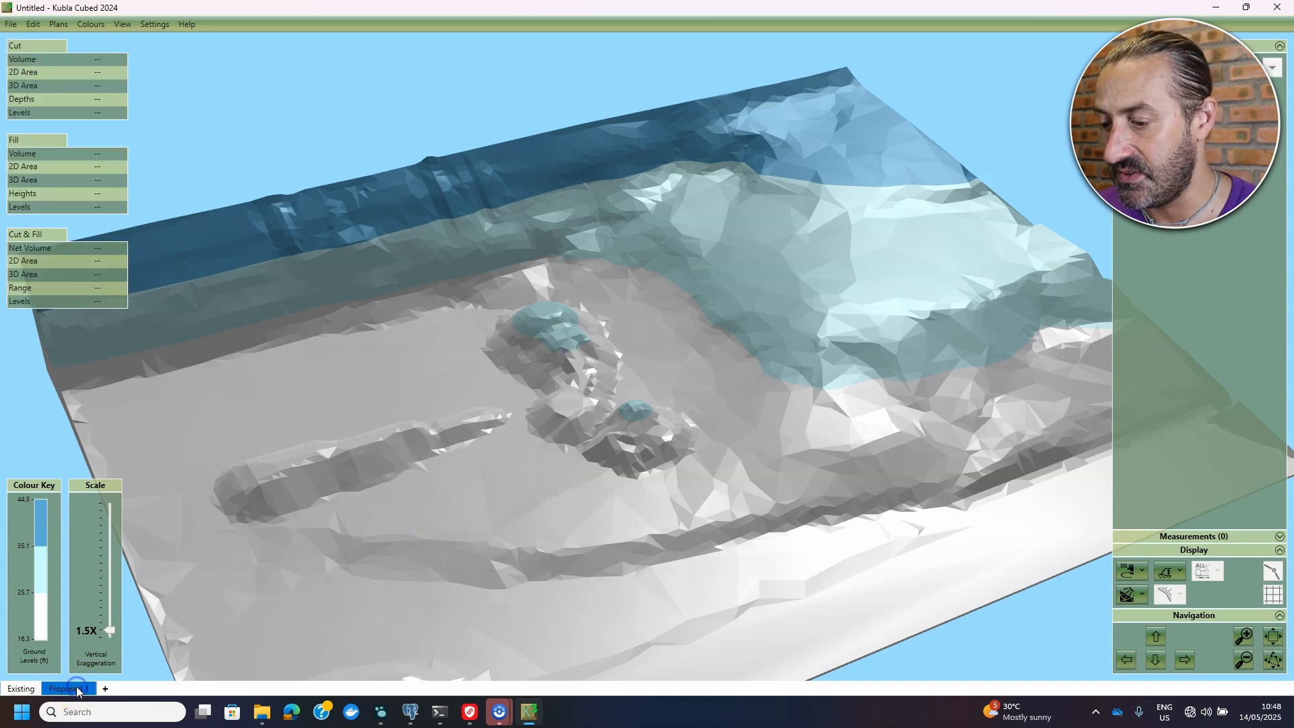
{"action": "left_click", "coordinate": [1138, 580]}
{"action": "left_click", "coordinate": [1162, 638]}
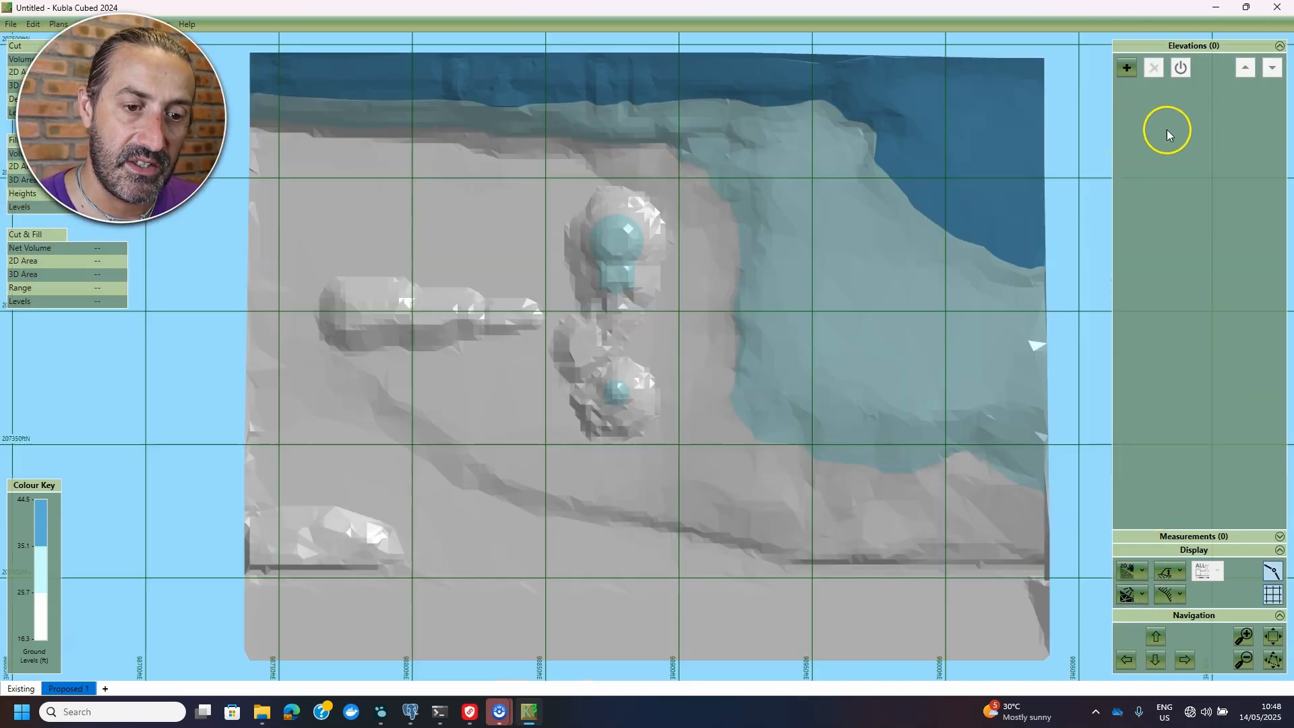
{"action": "left_click", "coordinate": [1128, 68]}
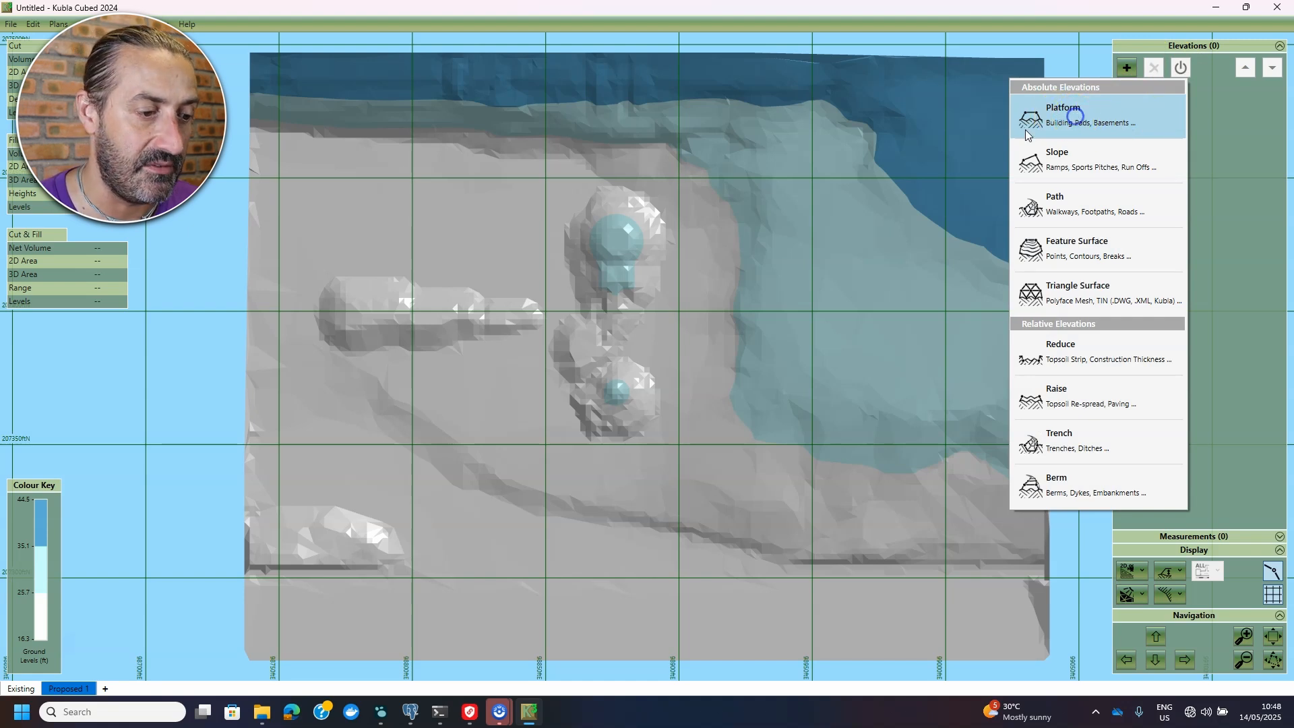
{"action": "left_click", "coordinate": [1027, 135]}
{"action": "scroll", "coordinate": [344, 299], "scroll_direction": "up", "scroll_amount": 3}
- Trace the platform outline around the long left-hand mound and finish it, giving 158.01 yd³ net cut
{"action": "left_click", "coordinate": [443, 254]}
{"action": "left_click", "coordinate": [460, 270]}
{"action": "left_click", "coordinate": [570, 275]}
{"action": "left_click", "coordinate": [553, 274]}
{"action": "left_click", "coordinate": [571, 288]}
{"action": "left_click", "coordinate": [646, 292]}
{"action": "left_click", "coordinate": [669, 299]}
{"action": "left_click", "coordinate": [674, 317]}
{"action": "left_click", "coordinate": [679, 331]}
{"action": "left_click", "coordinate": [656, 347]}
{"action": "left_click", "coordinate": [620, 359]}
{"action": "left_click", "coordinate": [539, 364]}
{"action": "left_click", "coordinate": [521, 372]}
{"action": "left_click", "coordinate": [457, 380]}
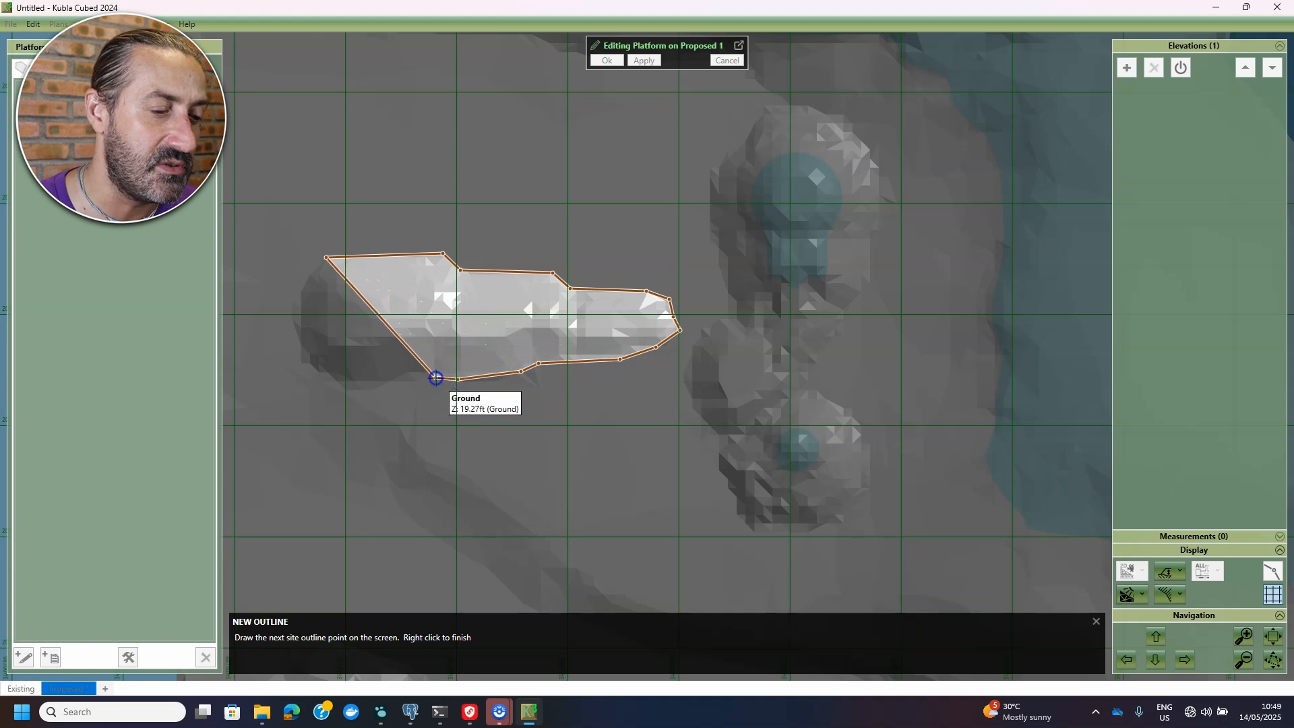
{"action": "left_click", "coordinate": [436, 378]}
{"action": "left_click", "coordinate": [397, 377]}
{"action": "left_click", "coordinate": [313, 372]}
{"action": "left_click", "coordinate": [290, 343]}
{"action": "left_click", "coordinate": [299, 280]}
{"action": "right_click", "coordinate": [420, 253]}
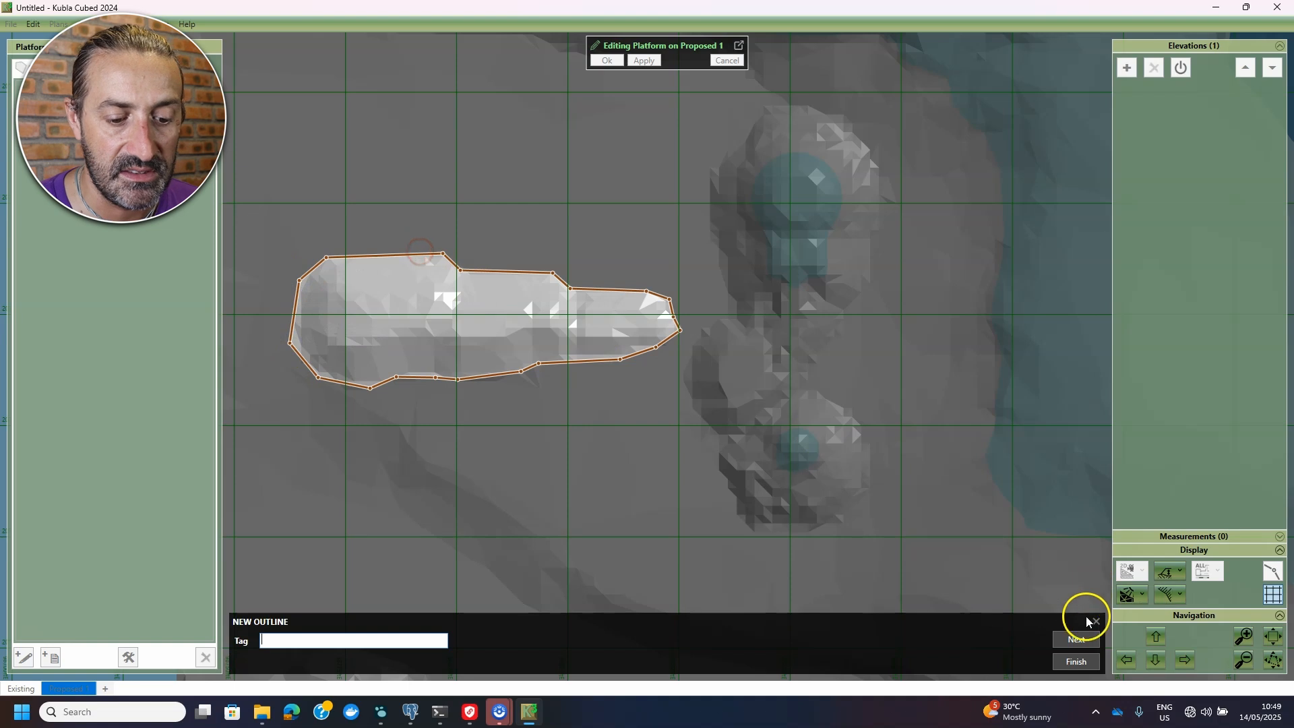
{"action": "left_click", "coordinate": [1077, 661]}
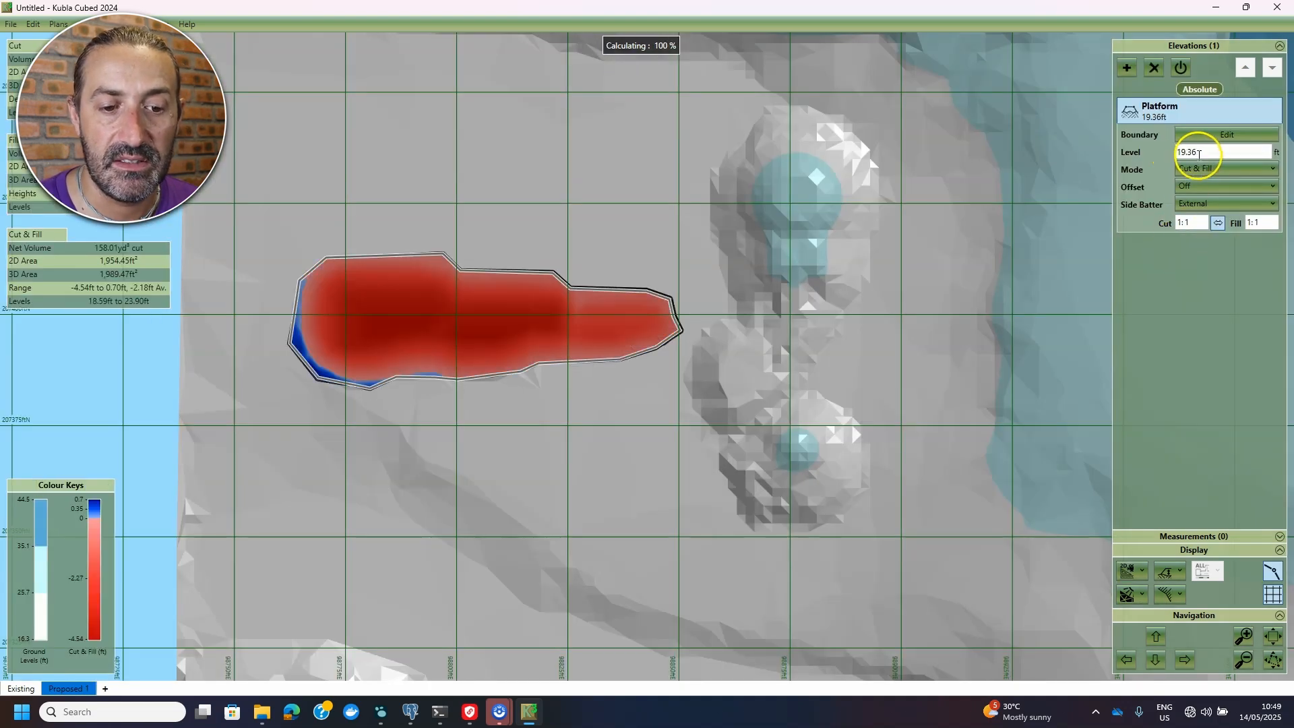
- Raise the platform level to 19.9 ft in 3D orbit view, reducing net cut to 118.92 yd³
{"action": "left_click", "coordinate": [1132, 571]}
{"action": "left_click", "coordinate": [1148, 621]}
{"action": "left_click", "coordinate": [1210, 151]}
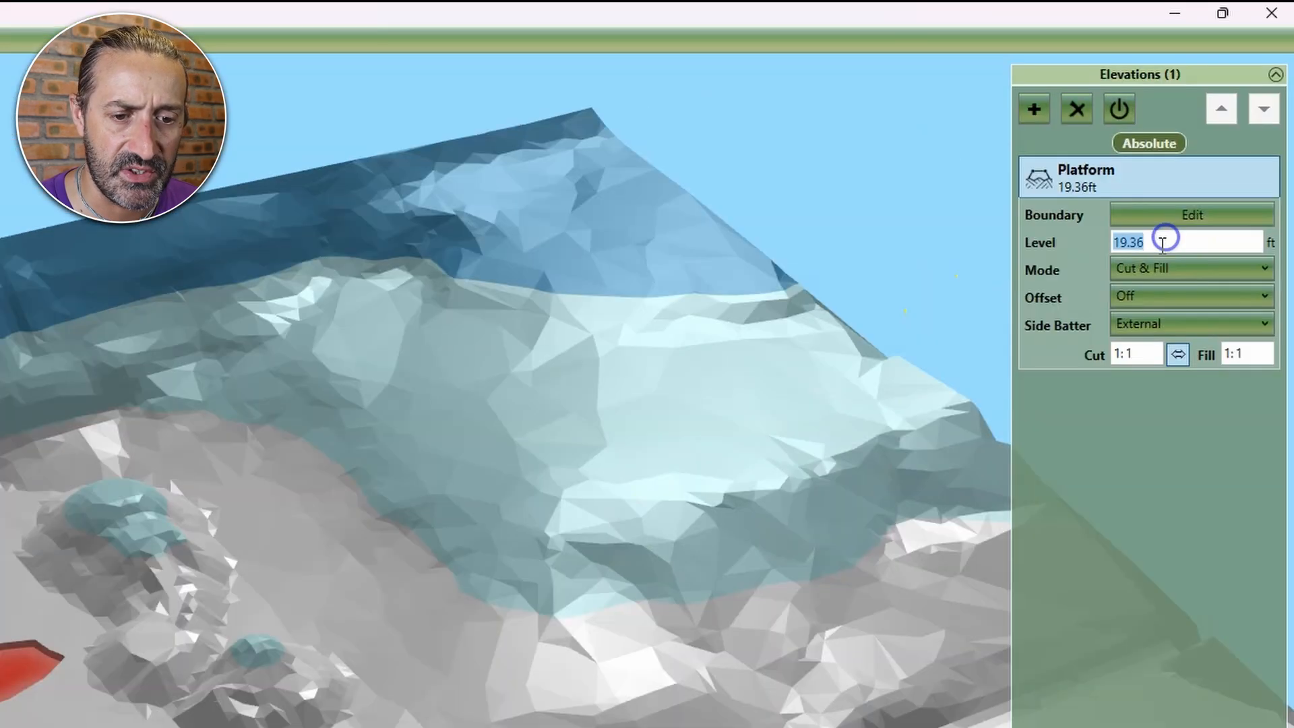
{"action": "left_click", "coordinate": [1163, 241]}
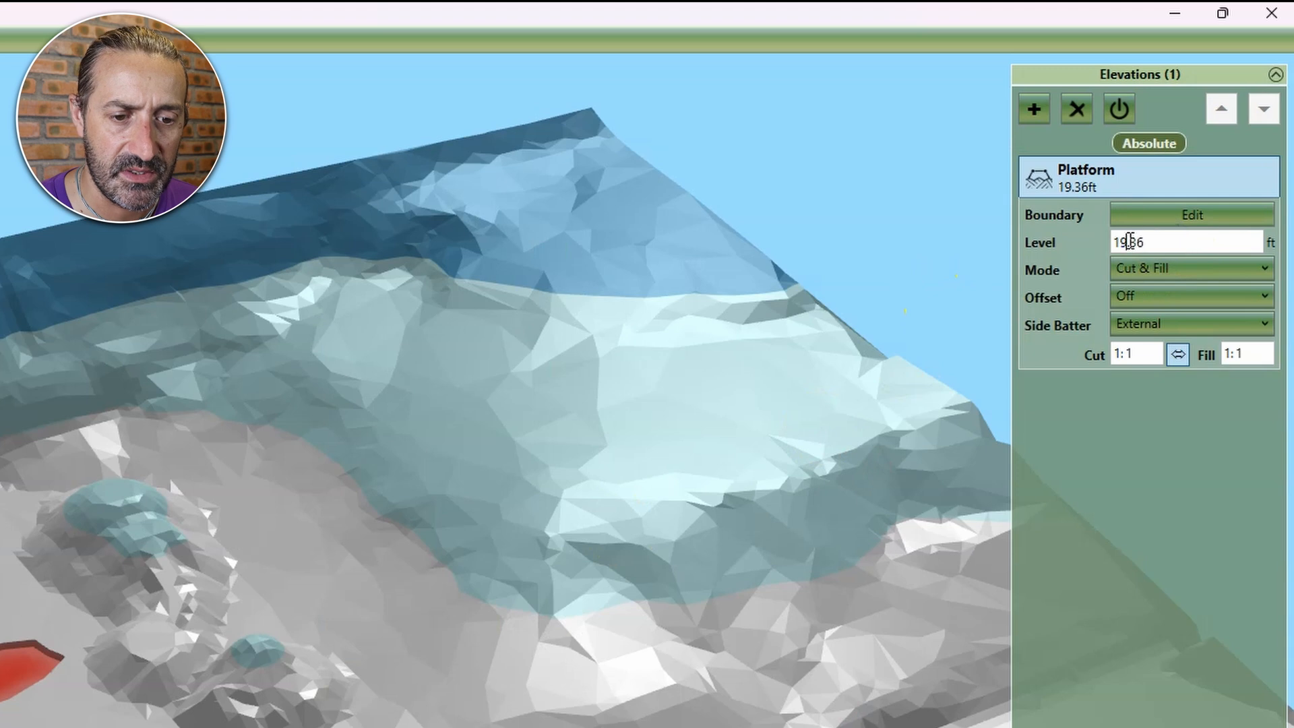
{"action": "type", "text": "9"}
{"action": "left_click", "coordinate": [1138, 354]}
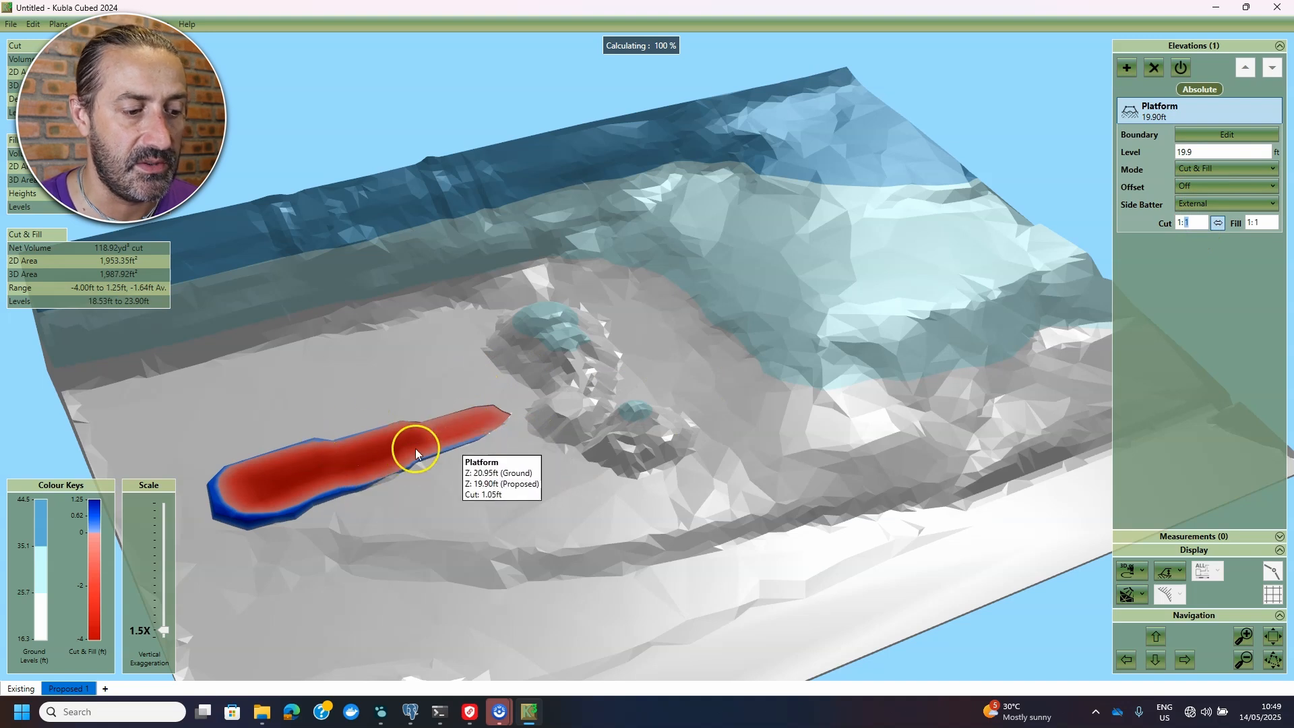
{"action": "right_click_drag", "start_coordinate": [416, 508], "coordinate": [105, 528]}
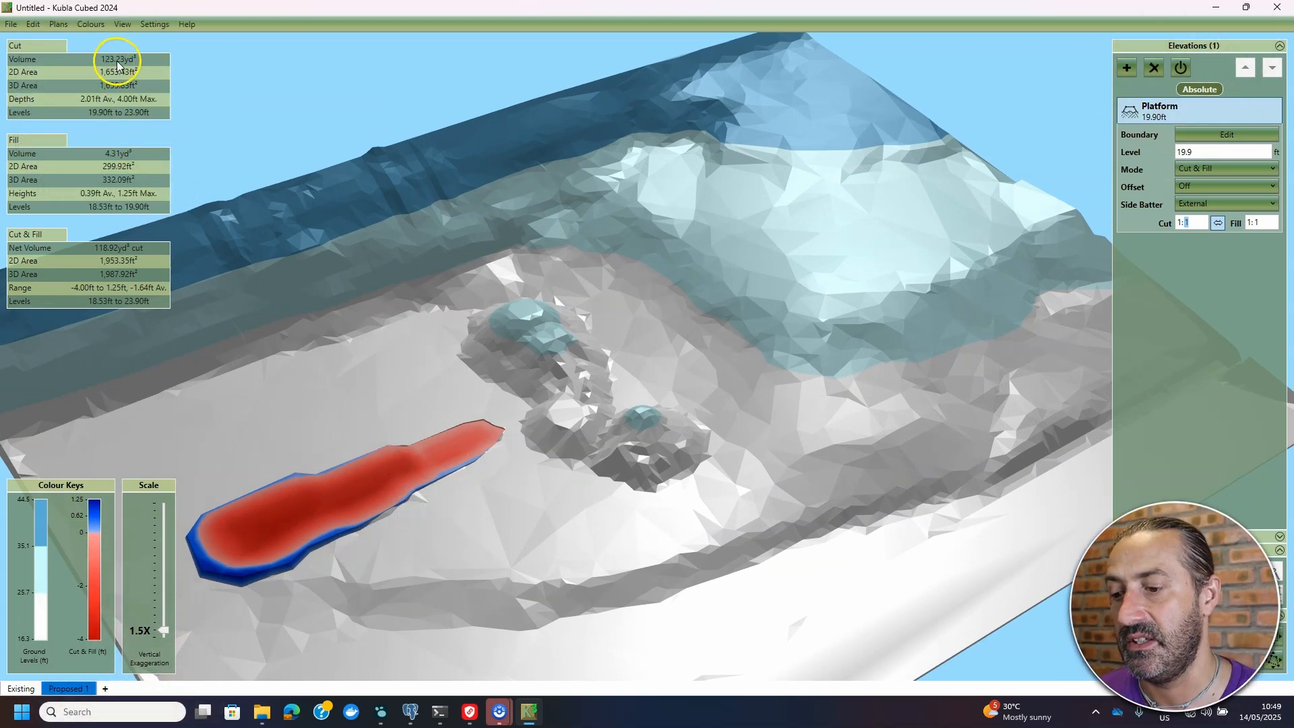
{"action": "right_click_drag", "start_coordinate": [399, 482], "coordinate": [476, 443]}
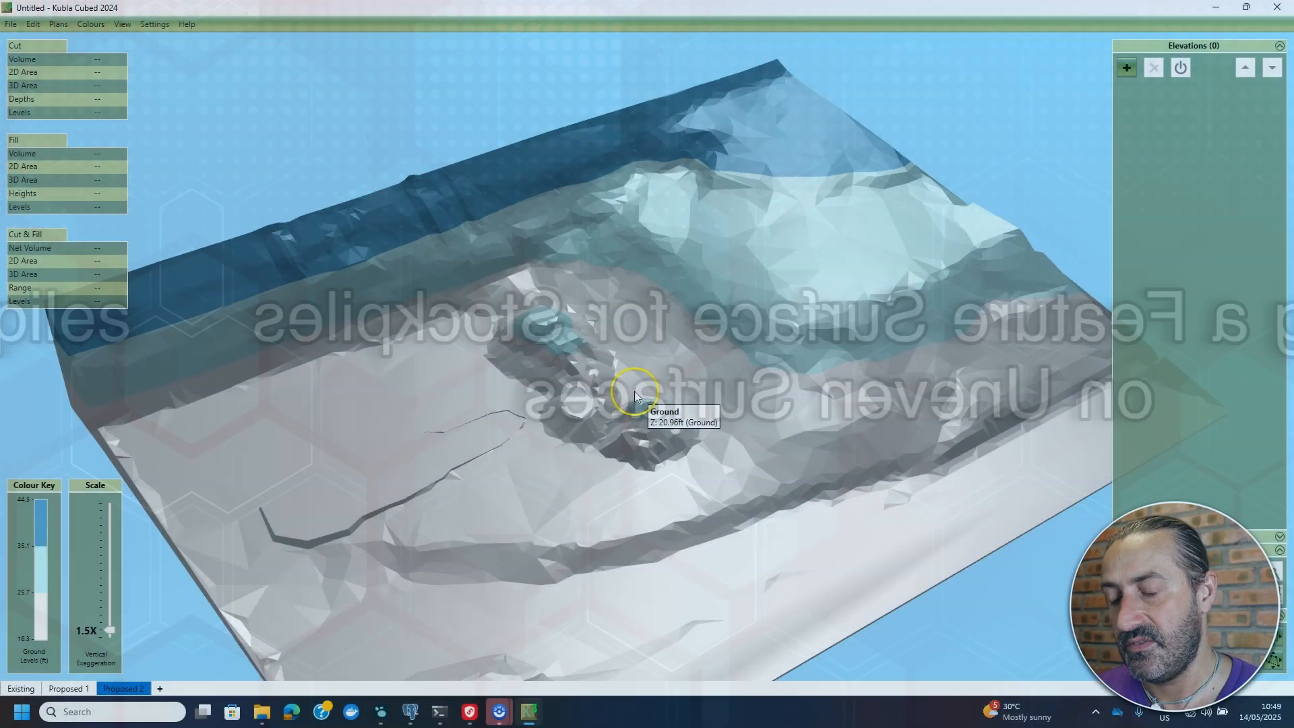
- Add a Proposed 2 plan and list its elevation types, from Platform to Berm
{"action": "scroll", "coordinate": [607, 430], "scroll_direction": "up", "scroll_amount": 2}
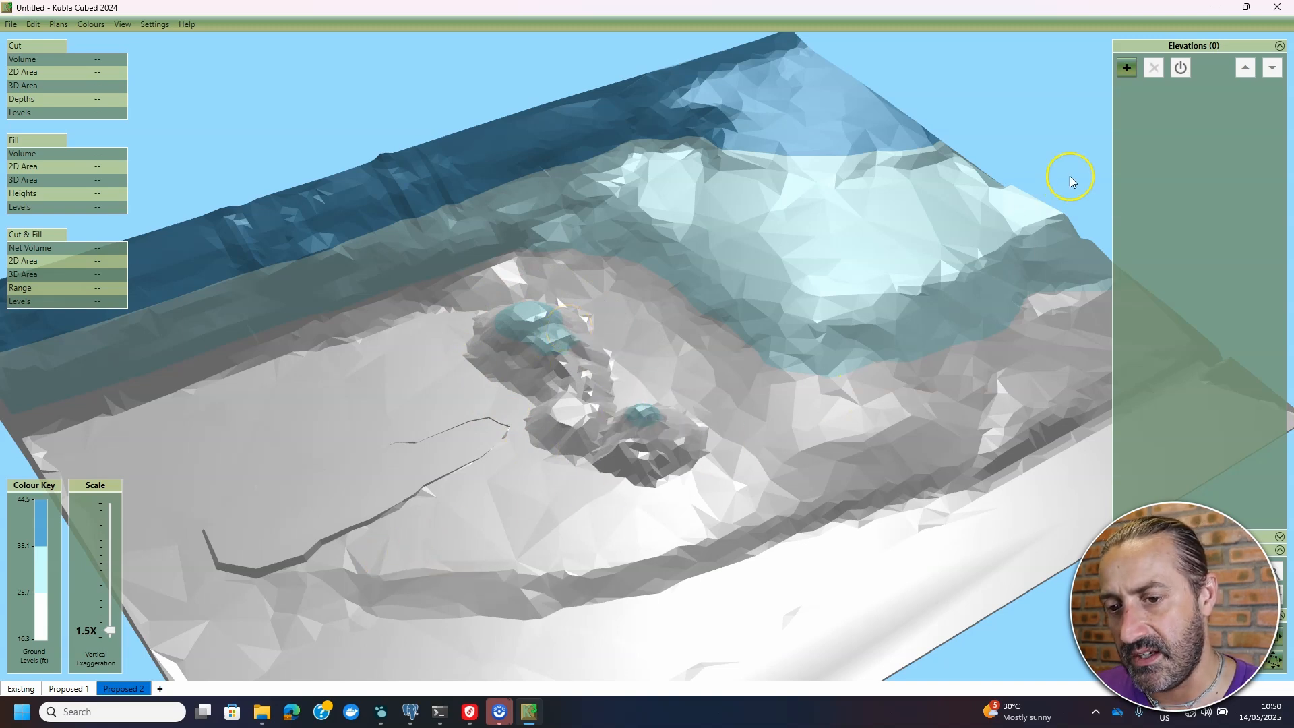
{"action": "left_click", "coordinate": [1132, 68]}
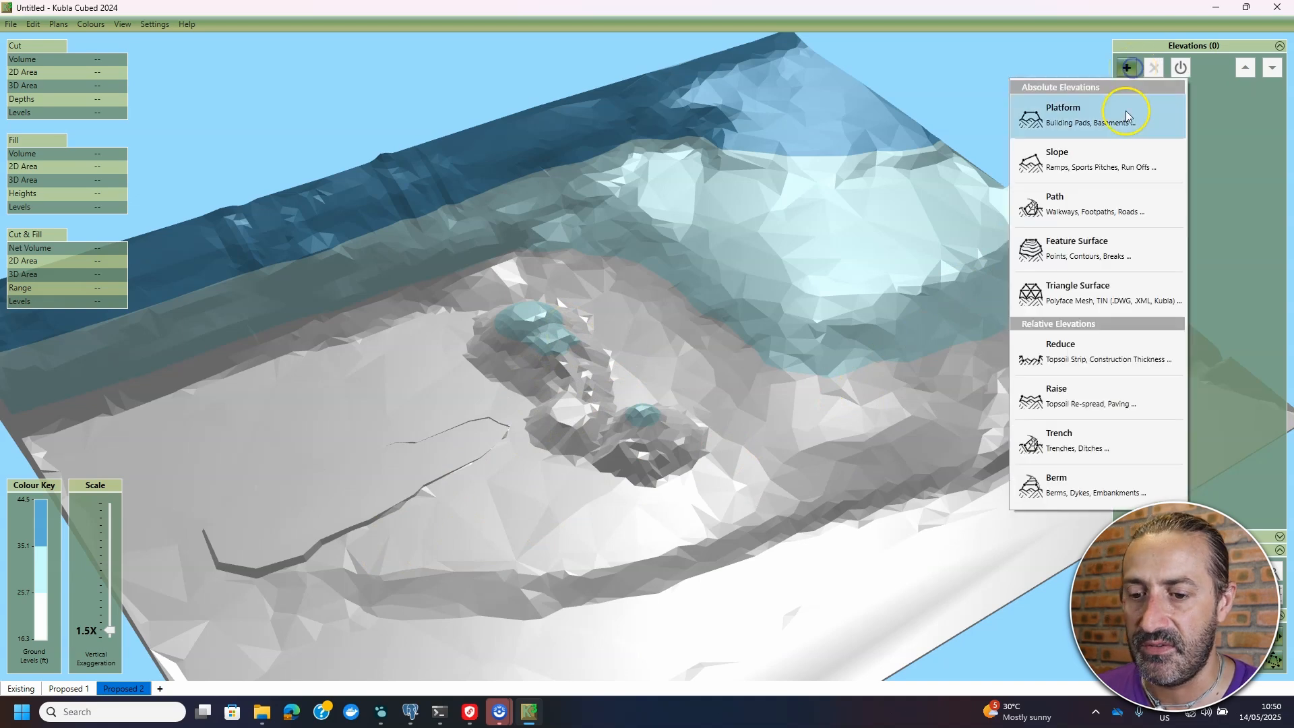
- Add a Feature Surface to Proposed 2 and begin a hand-drawn outline, offering its level options
{"action": "left_click", "coordinate": [1093, 257]}
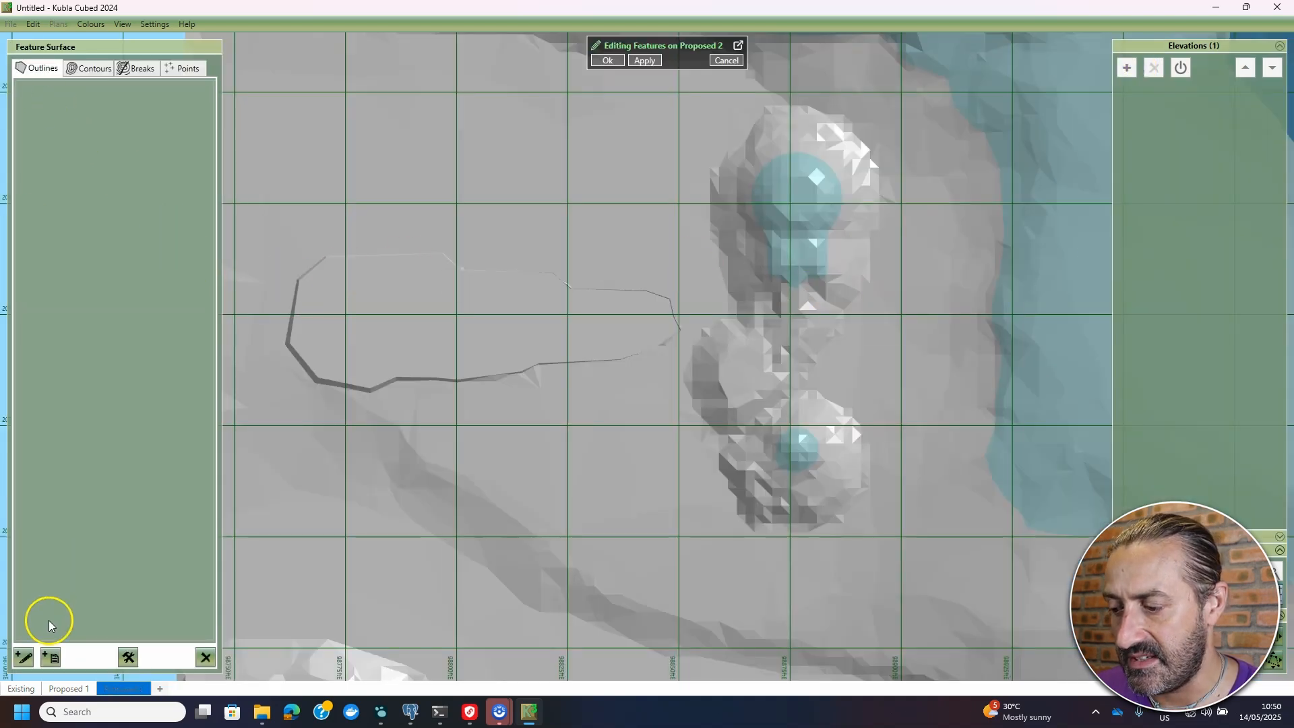
{"action": "left_click", "coordinate": [24, 663]}
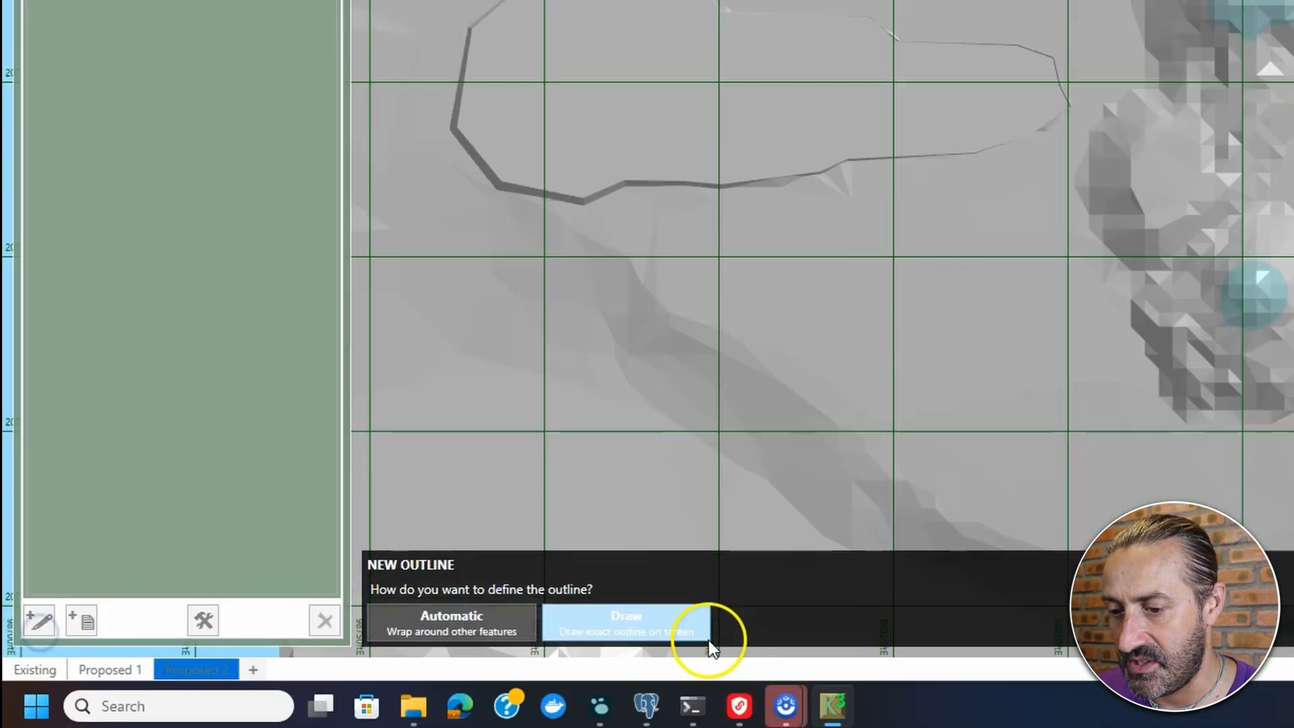
{"action": "left_click", "coordinate": [668, 633]}
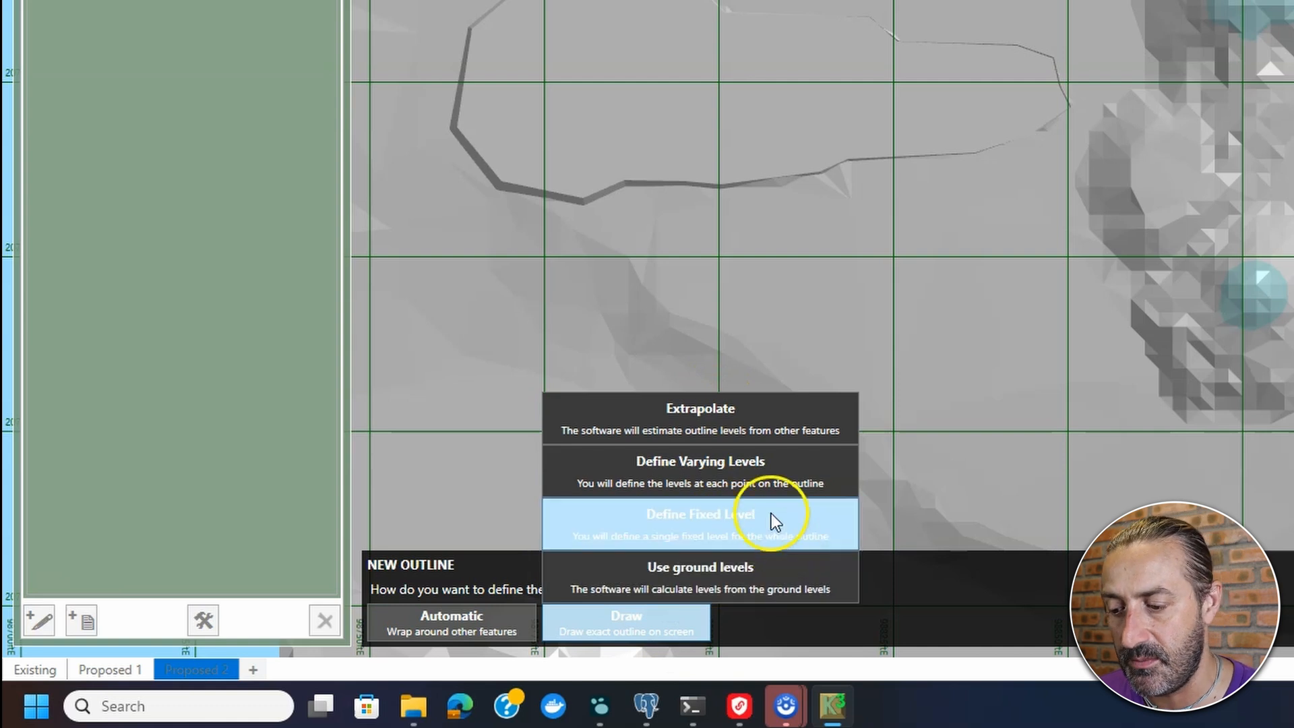
- Using ground levels, trace the outline over the top mound and down its right side
{"action": "left_click", "coordinate": [756, 585]}
{"action": "left_click", "coordinate": [769, 106]}
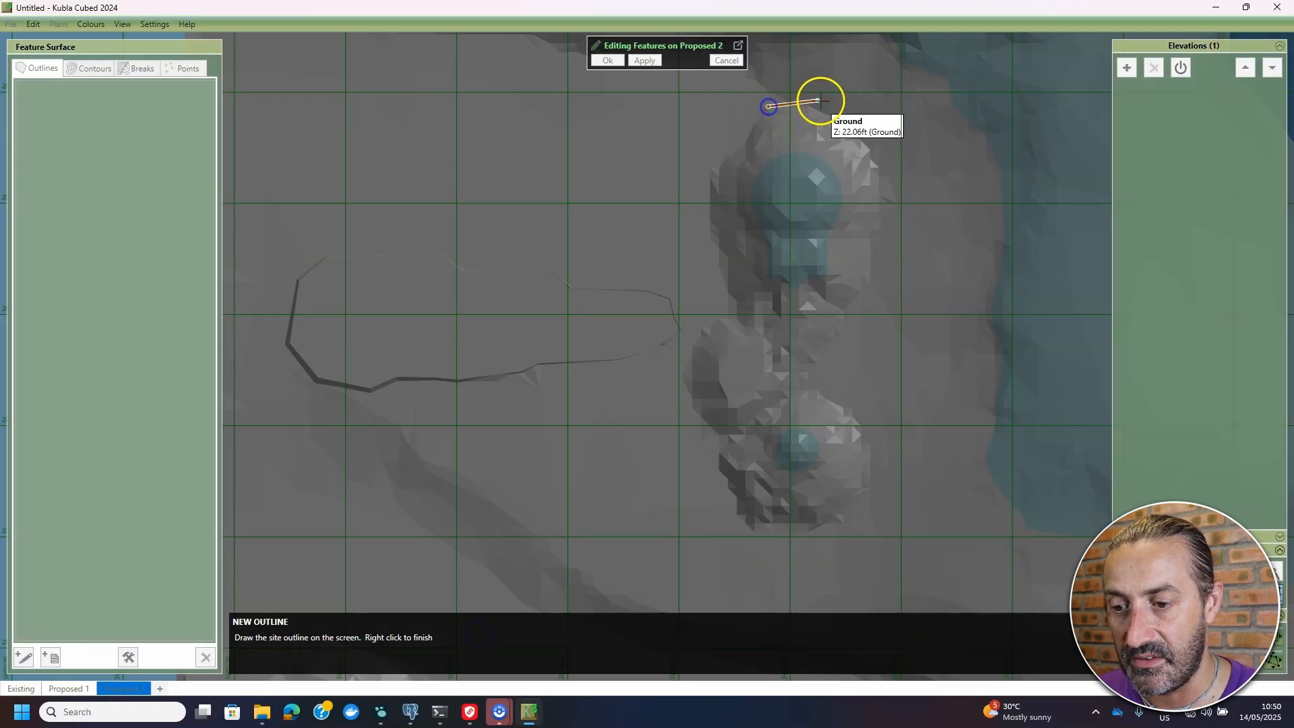
{"action": "left_click", "coordinate": [829, 114]}
{"action": "left_click", "coordinate": [858, 133]}
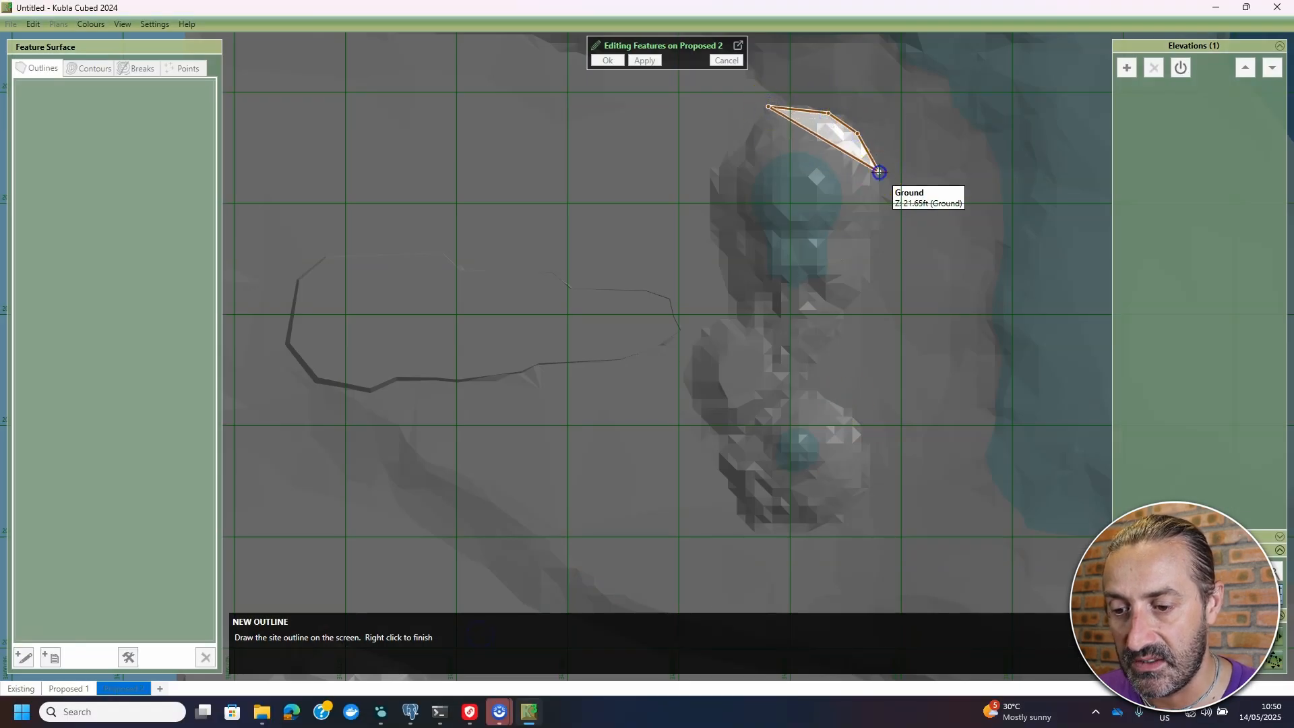
{"action": "left_click", "coordinate": [879, 172]}
{"action": "left_click", "coordinate": [875, 265]}
{"action": "left_click", "coordinate": [859, 299]}
{"action": "left_click", "coordinate": [844, 320]}
{"action": "left_click", "coordinate": [840, 342]}
- Continue the outline around the lower mound's bottom and up the left side
{"action": "left_click", "coordinate": [813, 387]}
{"action": "left_click", "coordinate": [832, 402]}
{"action": "left_click", "coordinate": [862, 426]}
{"action": "left_click", "coordinate": [867, 469]}
{"action": "left_click", "coordinate": [855, 503]}
{"action": "left_click", "coordinate": [831, 524]}
{"action": "left_click", "coordinate": [750, 526]}
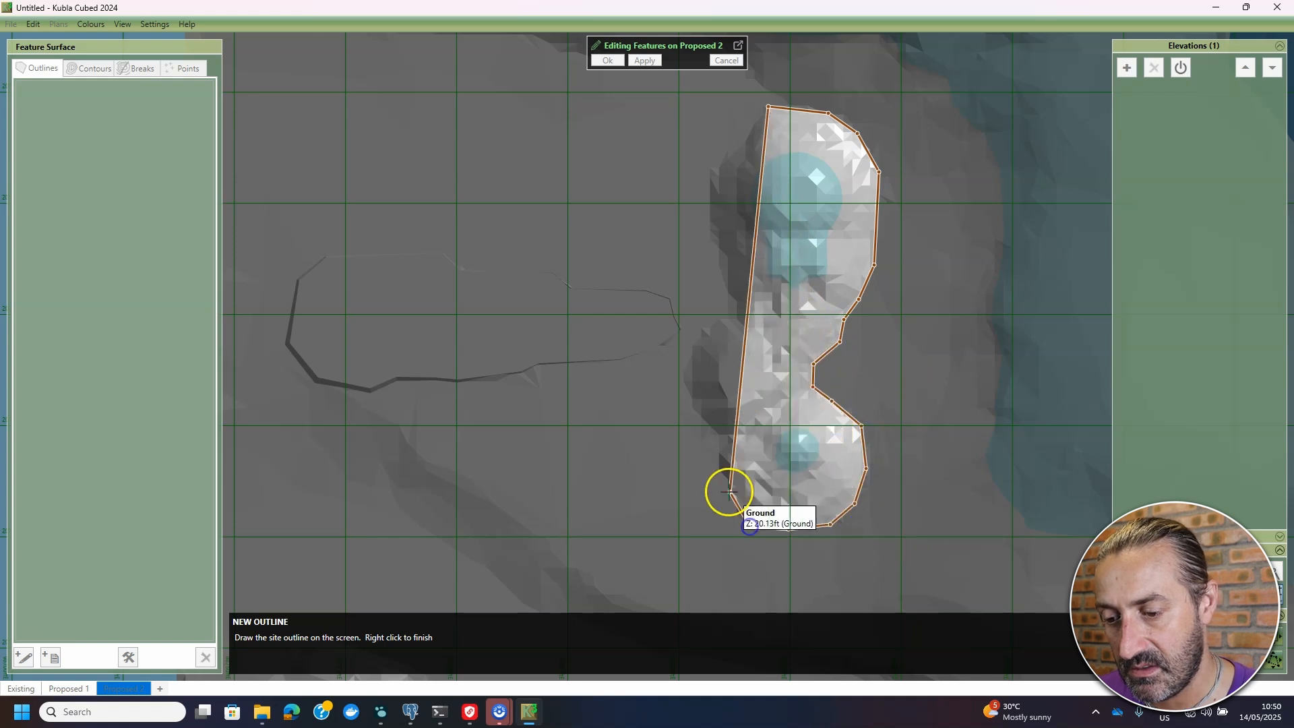
{"action": "left_click", "coordinate": [730, 491]}
{"action": "left_click", "coordinate": [715, 462]}
{"action": "left_click", "coordinate": [710, 430]}
{"action": "left_click", "coordinate": [683, 392]}
{"action": "left_click", "coordinate": [689, 353]}
{"action": "left_click", "coordinate": [732, 307]}
- Close the outline at the top-left of the top mound and finish the feature surface
{"action": "left_click", "coordinate": [722, 284]}
{"action": "left_click", "coordinate": [718, 241]}
{"action": "left_click", "coordinate": [711, 219]}
{"action": "left_click", "coordinate": [714, 182]}
{"action": "left_click", "coordinate": [729, 151]}
{"action": "left_click", "coordinate": [737, 137]}
{"action": "right_click", "coordinate": [790, 107]}
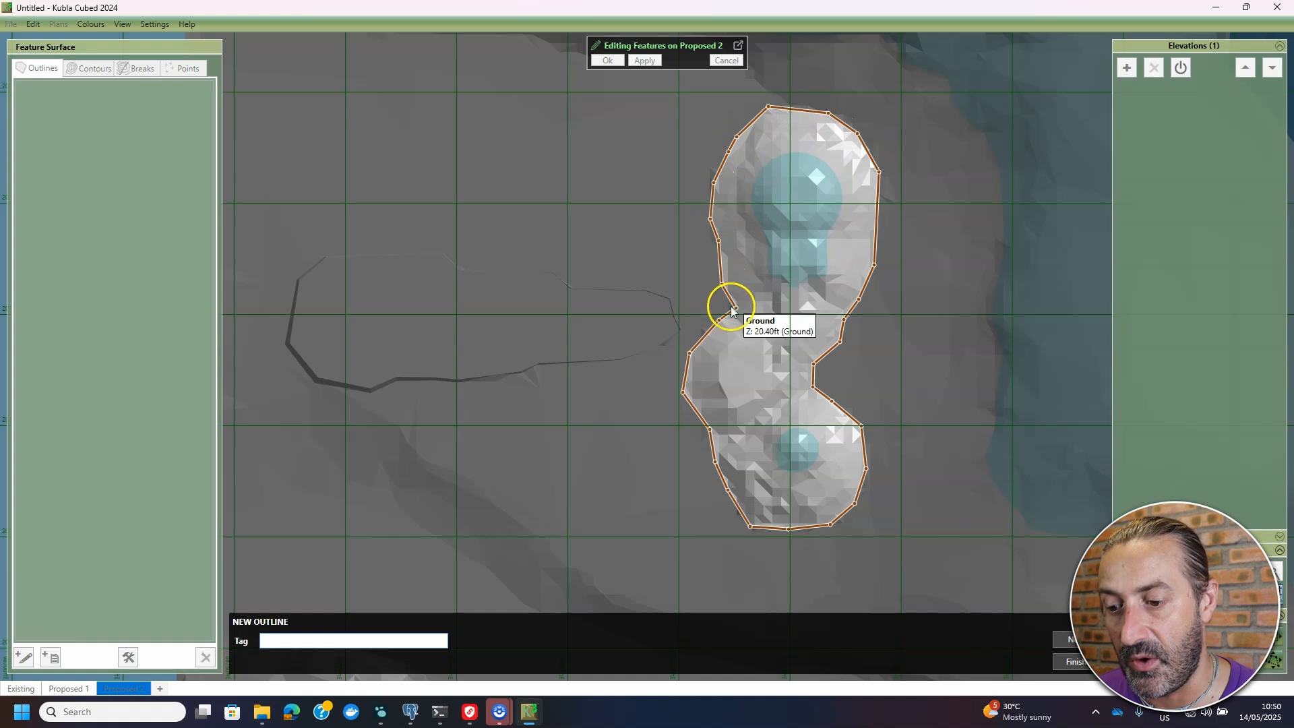
{"action": "left_click", "coordinate": [1076, 662]}
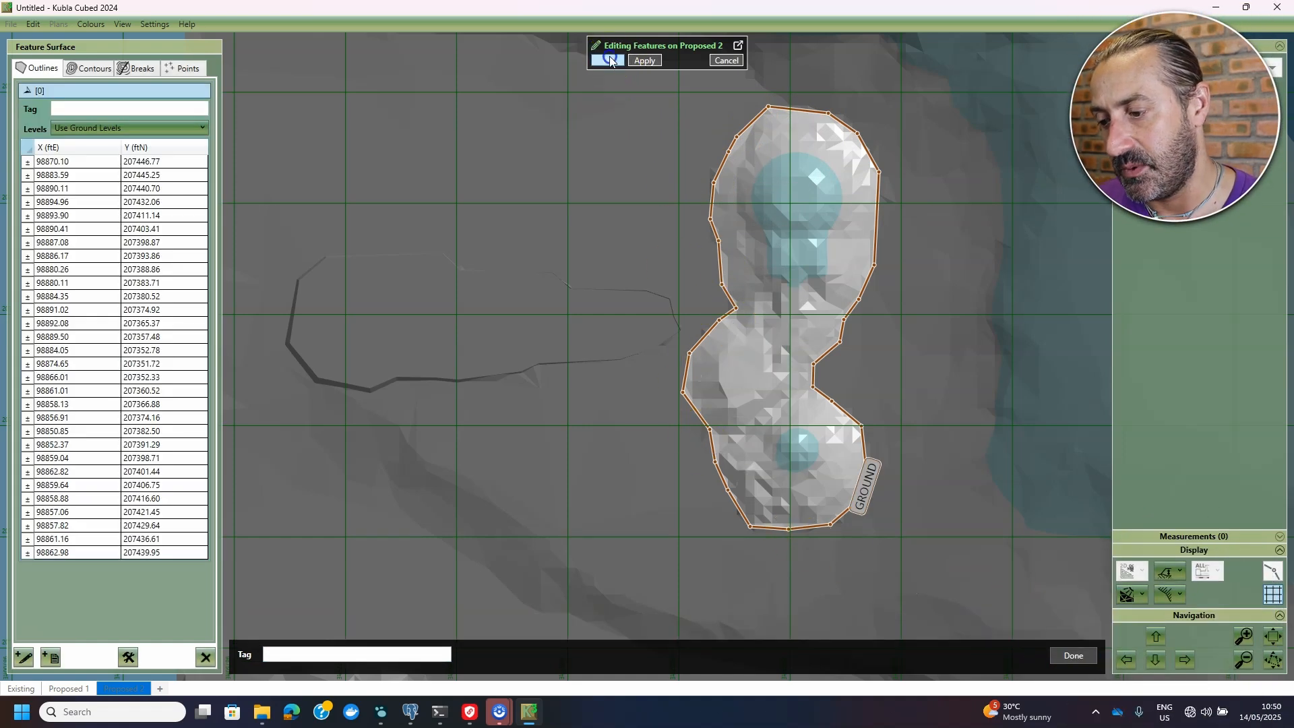
{"action": "key", "text": "Return"}
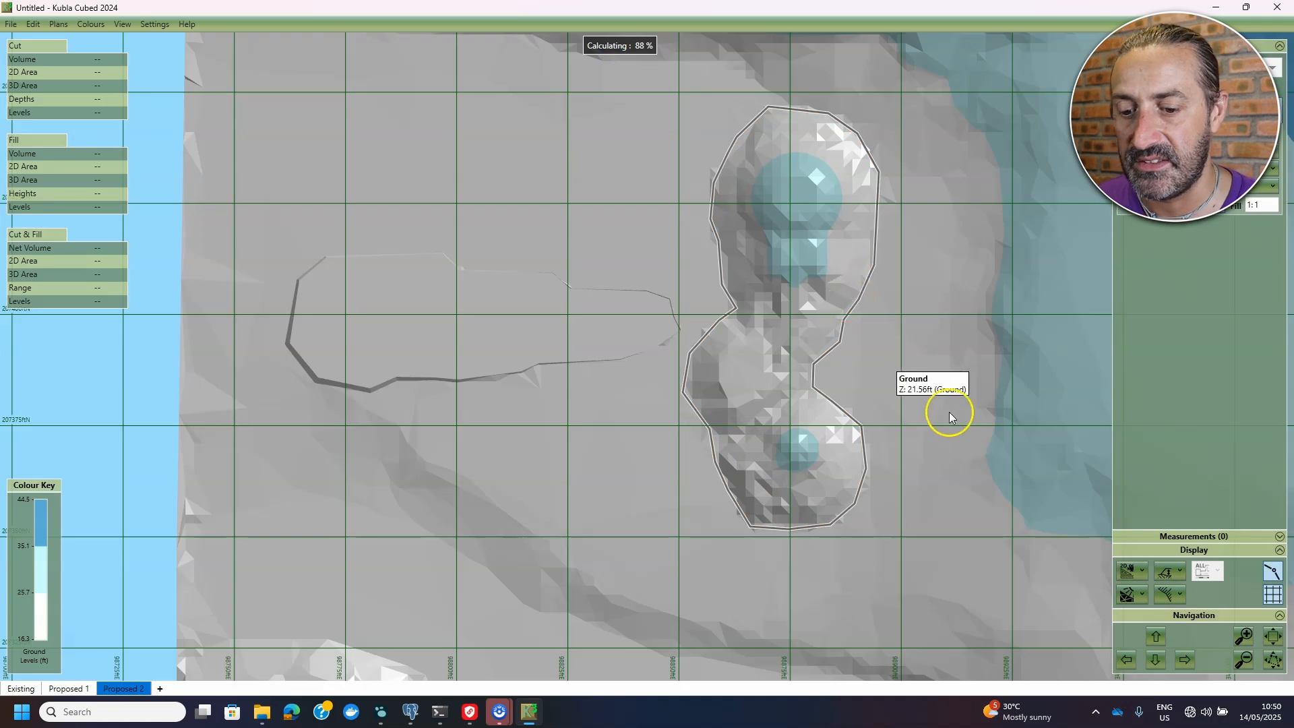
- Show the terrain as a 3D solid, angled onto the red cut showing 284.55 yd³ net cut
{"action": "left_click", "coordinate": [1137, 578]}
{"action": "left_click", "coordinate": [1153, 615]}
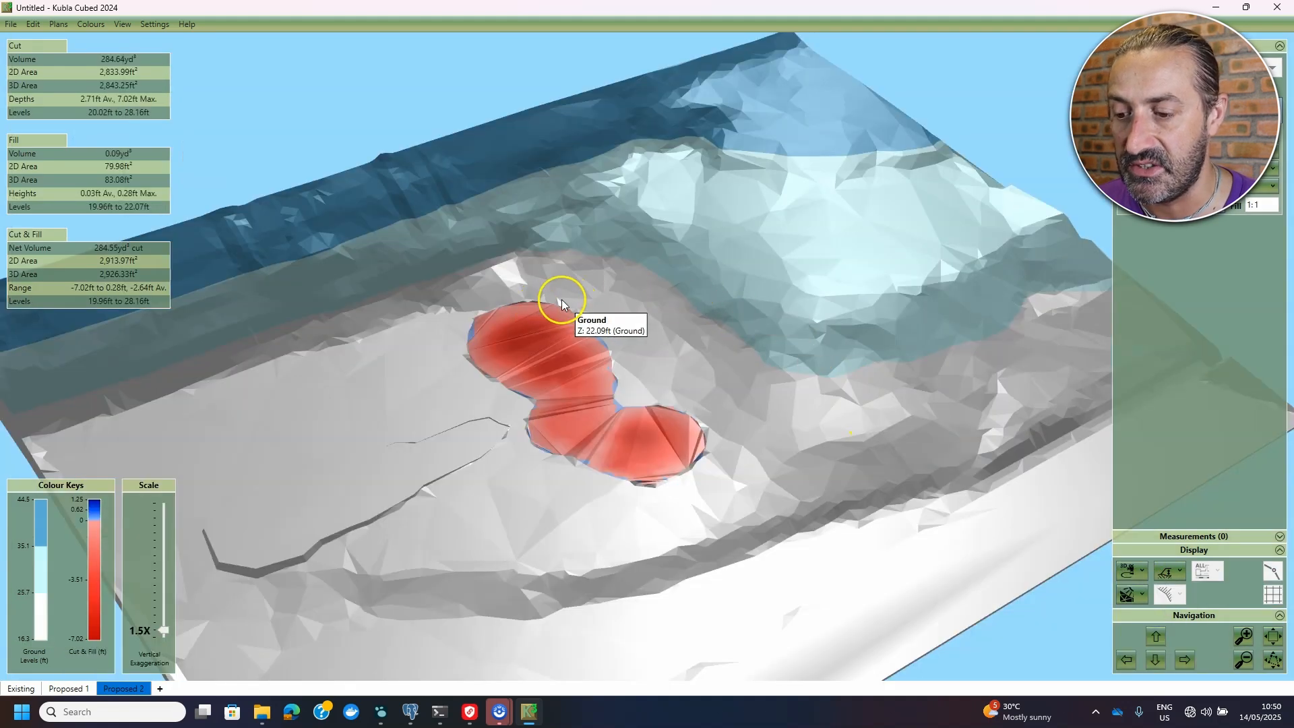
{"action": "left_click_drag", "start_coordinate": [669, 433], "coordinate": [595, 435]}
{"action": "scroll", "coordinate": [569, 384], "scroll_direction": "up", "scroll_amount": 3}
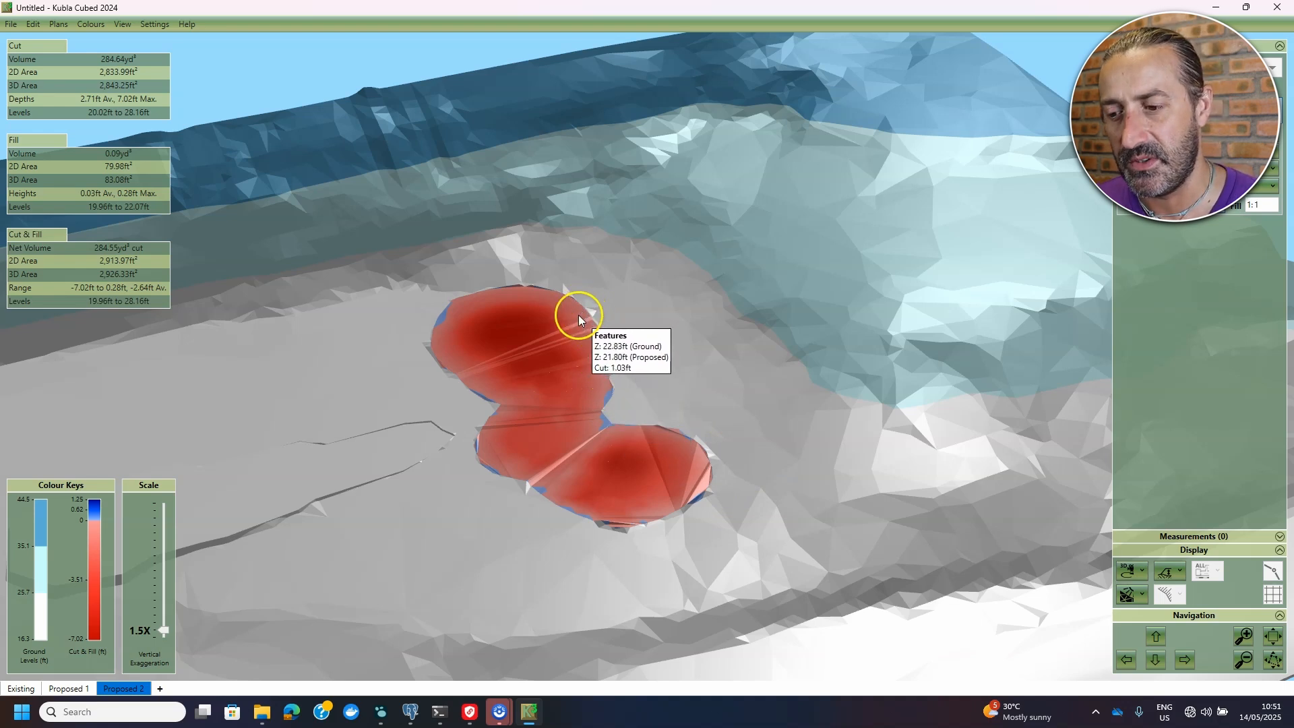
{"action": "scroll", "coordinate": [637, 395], "scroll_direction": "down", "scroll_amount": 1}
{"action": "left_click_drag", "start_coordinate": [718, 488], "coordinate": [715, 502]}
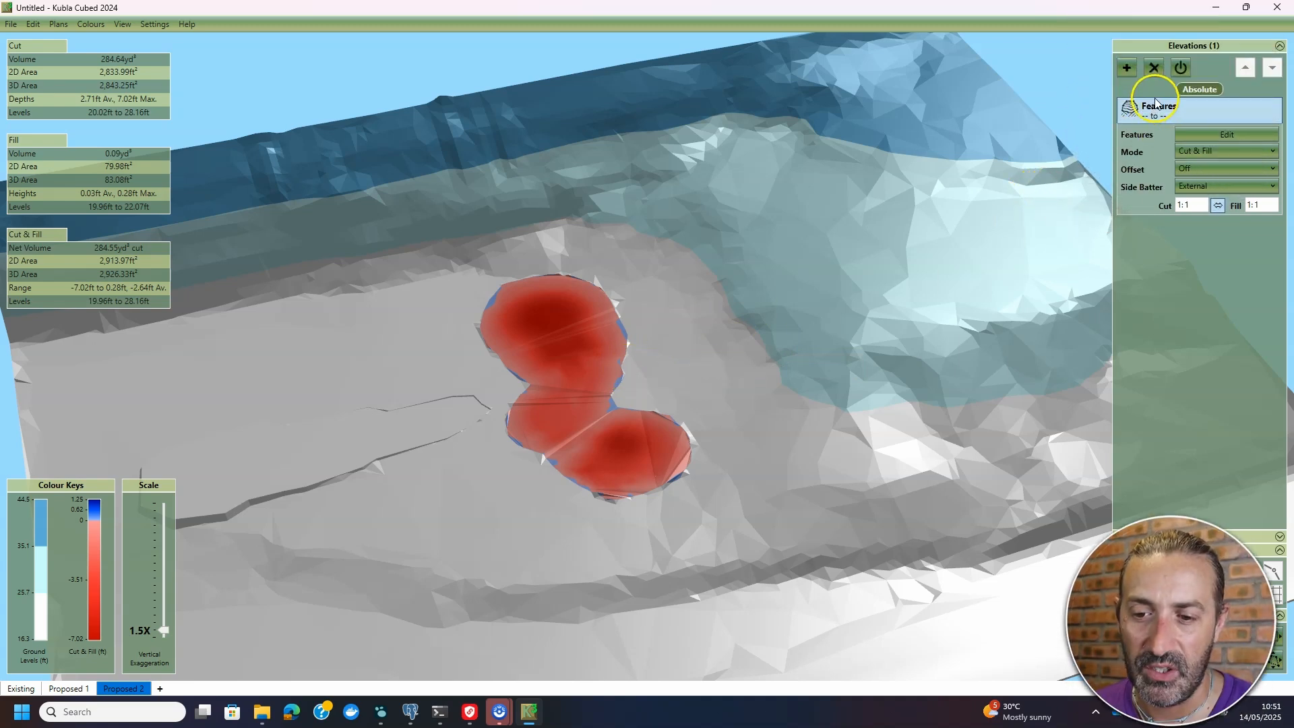
- Hide the existing Features elevation and add a new Feature Surface elevation
{"action": "left_click", "coordinate": [1185, 65]}
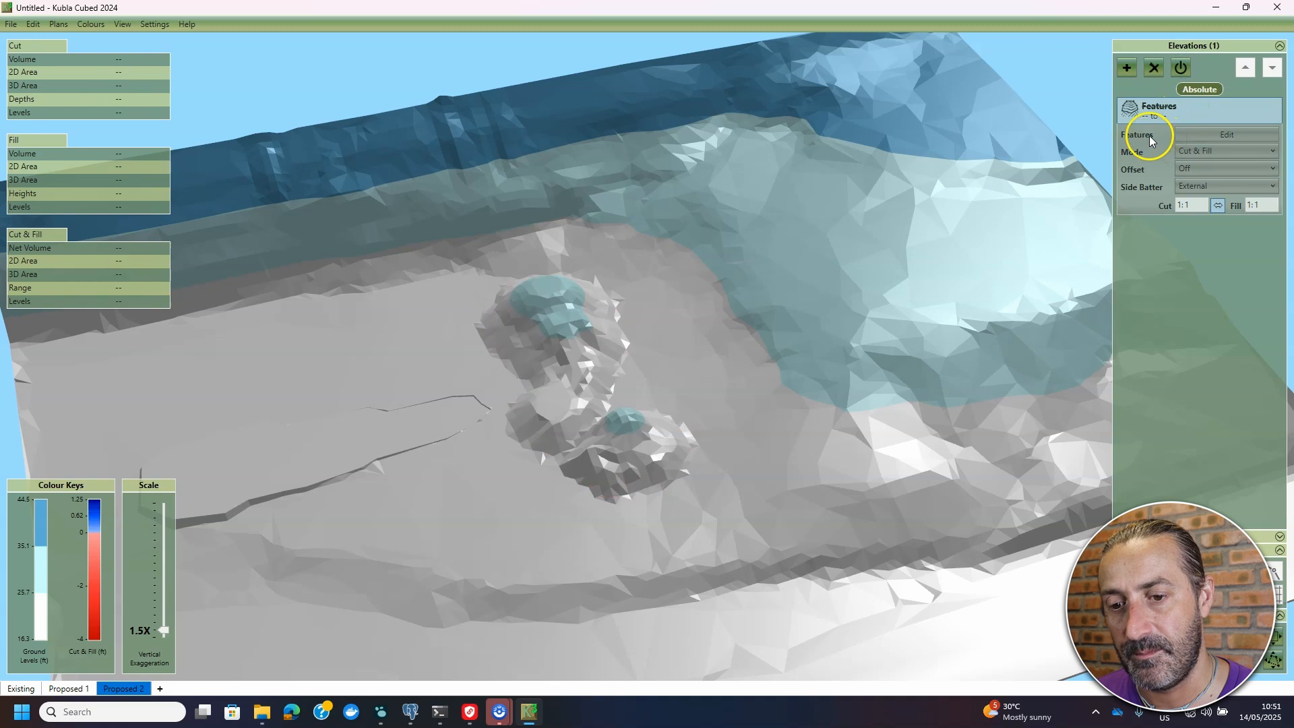
{"action": "left_click", "coordinate": [1128, 67]}
{"action": "left_click", "coordinate": [1222, 284]}
{"action": "left_click", "coordinate": [1200, 94]}
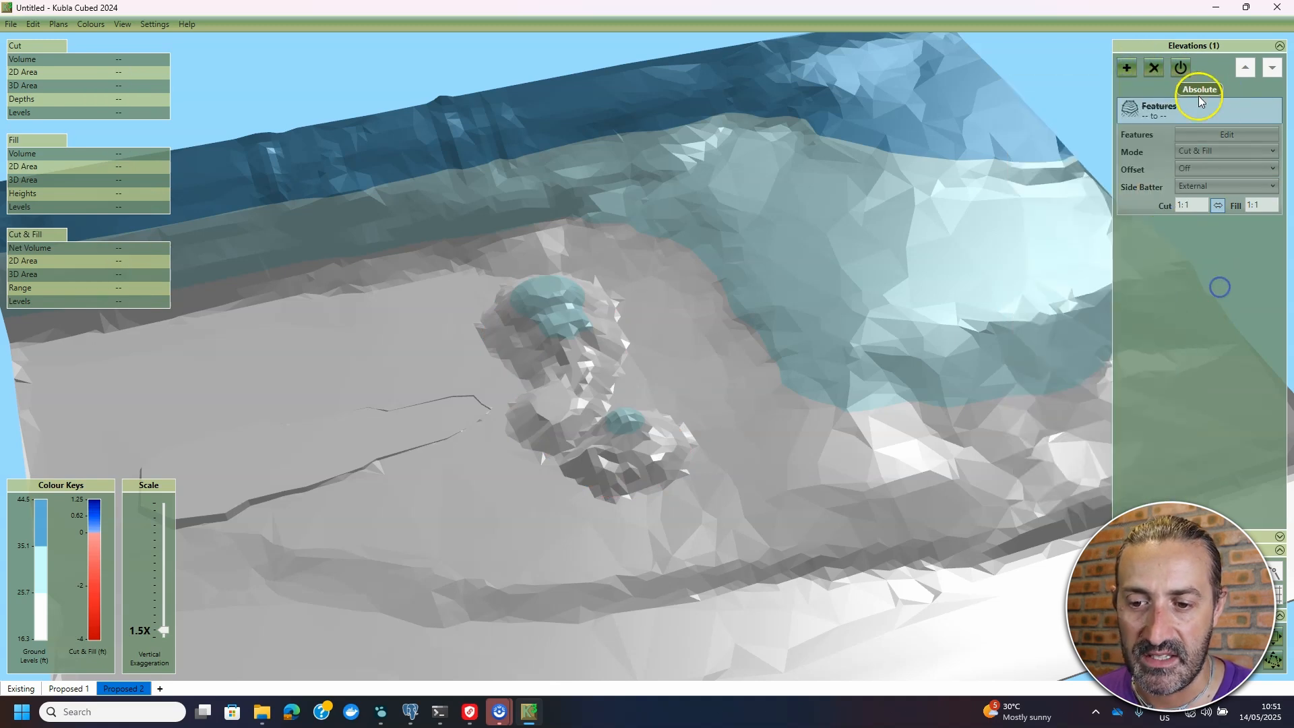
{"action": "left_click", "coordinate": [1125, 69]}
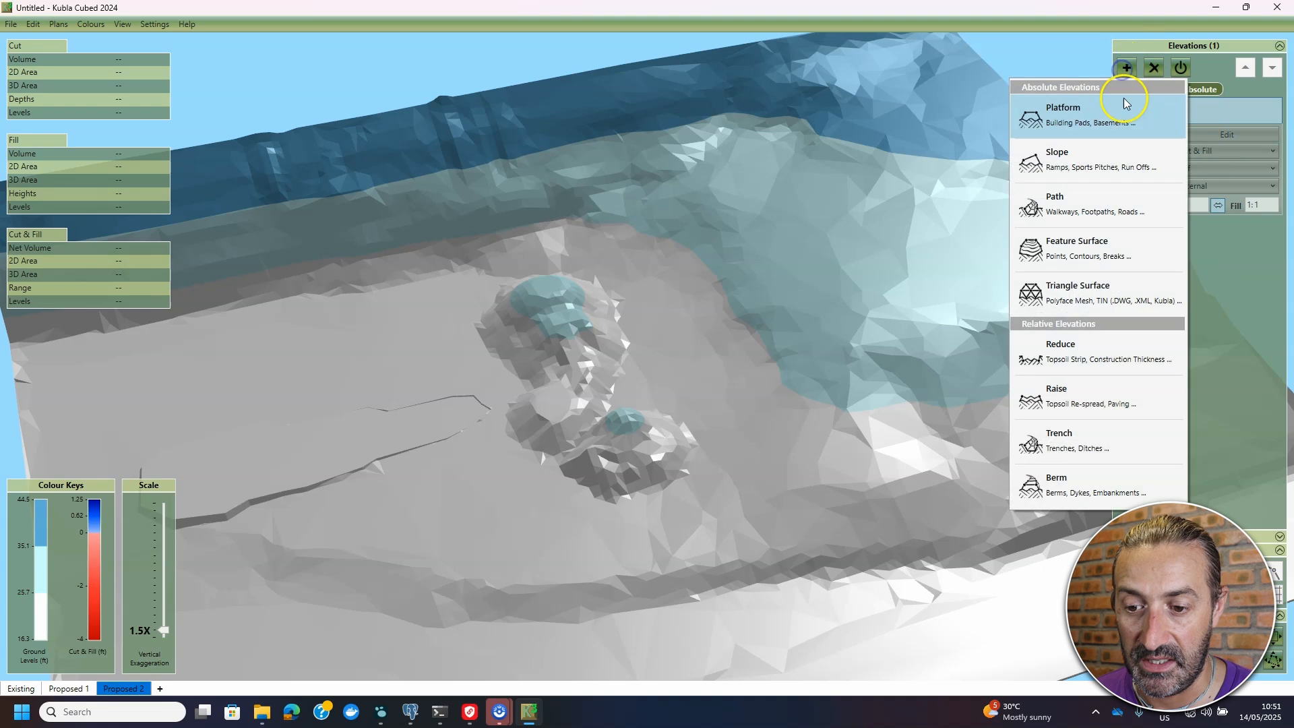
{"action": "left_click", "coordinate": [1088, 251]}
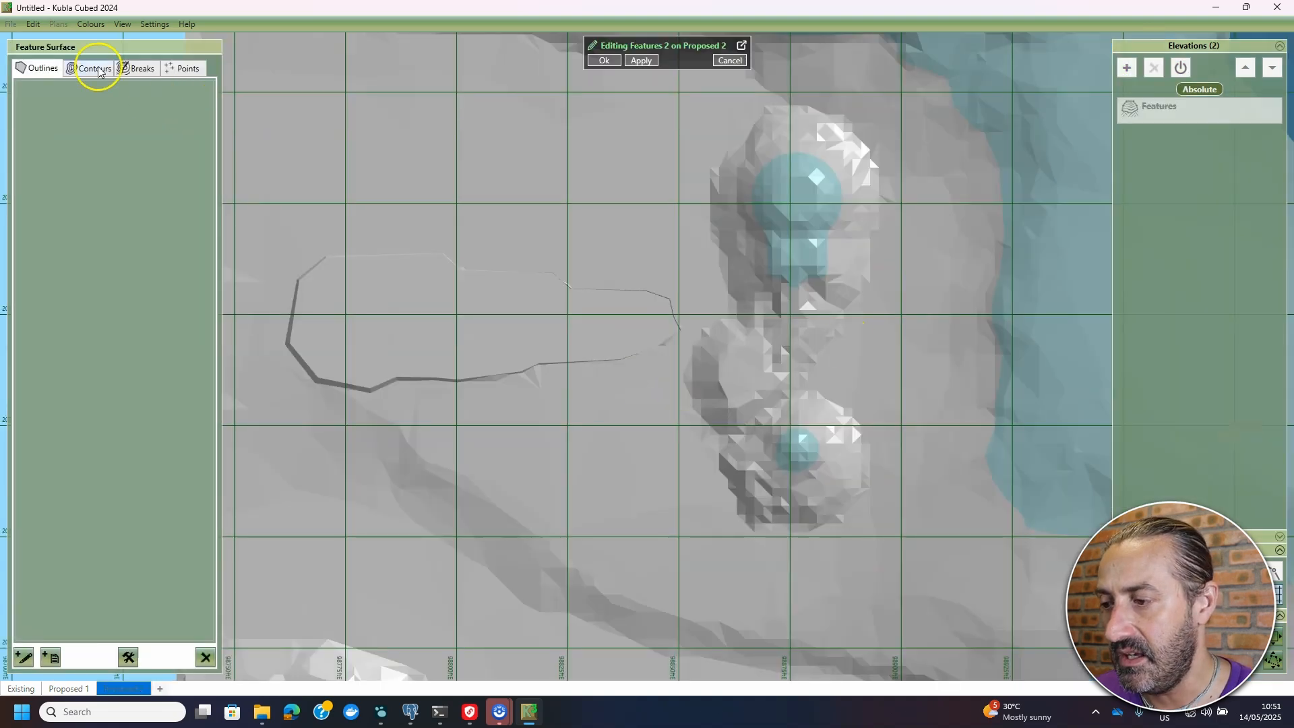
- Load outlines for the new surface from Stockpile Outline.dwg
{"action": "left_click", "coordinate": [47, 662]}
{"action": "left_click", "coordinate": [71, 630]}
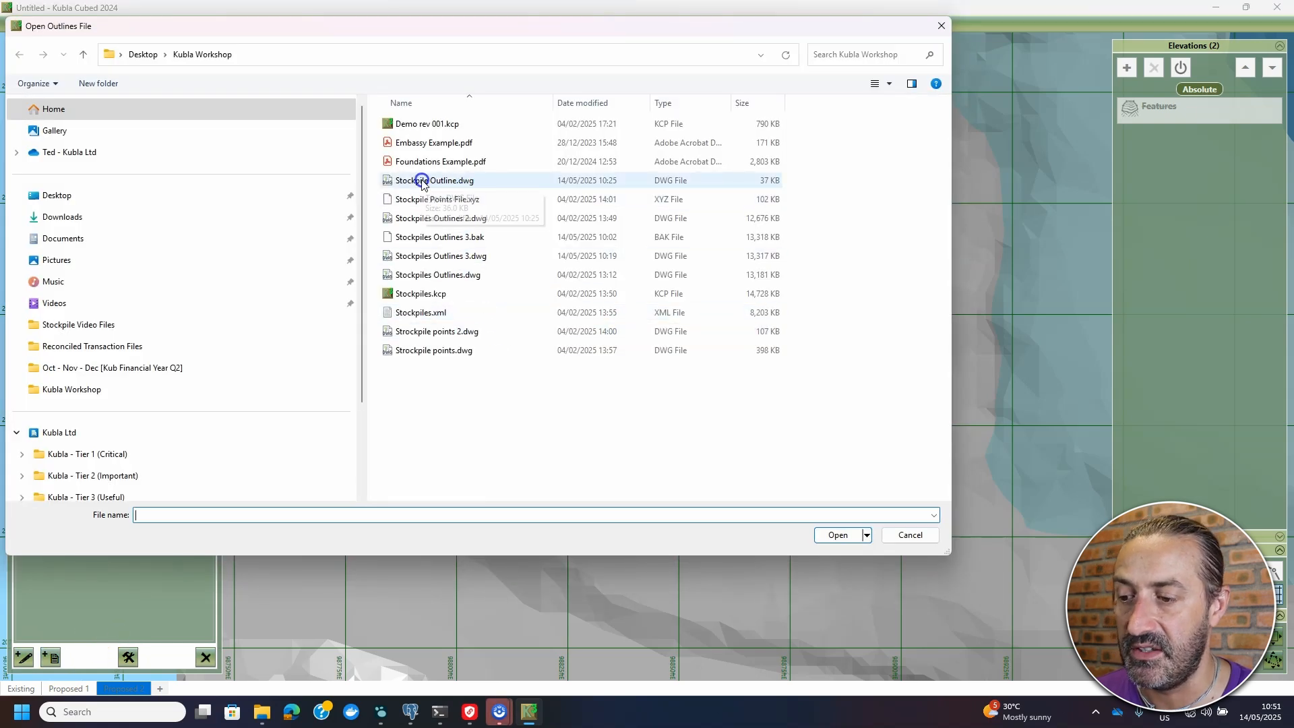
{"action": "left_click", "coordinate": [435, 182]}
{"action": "left_click", "coordinate": [839, 537]}
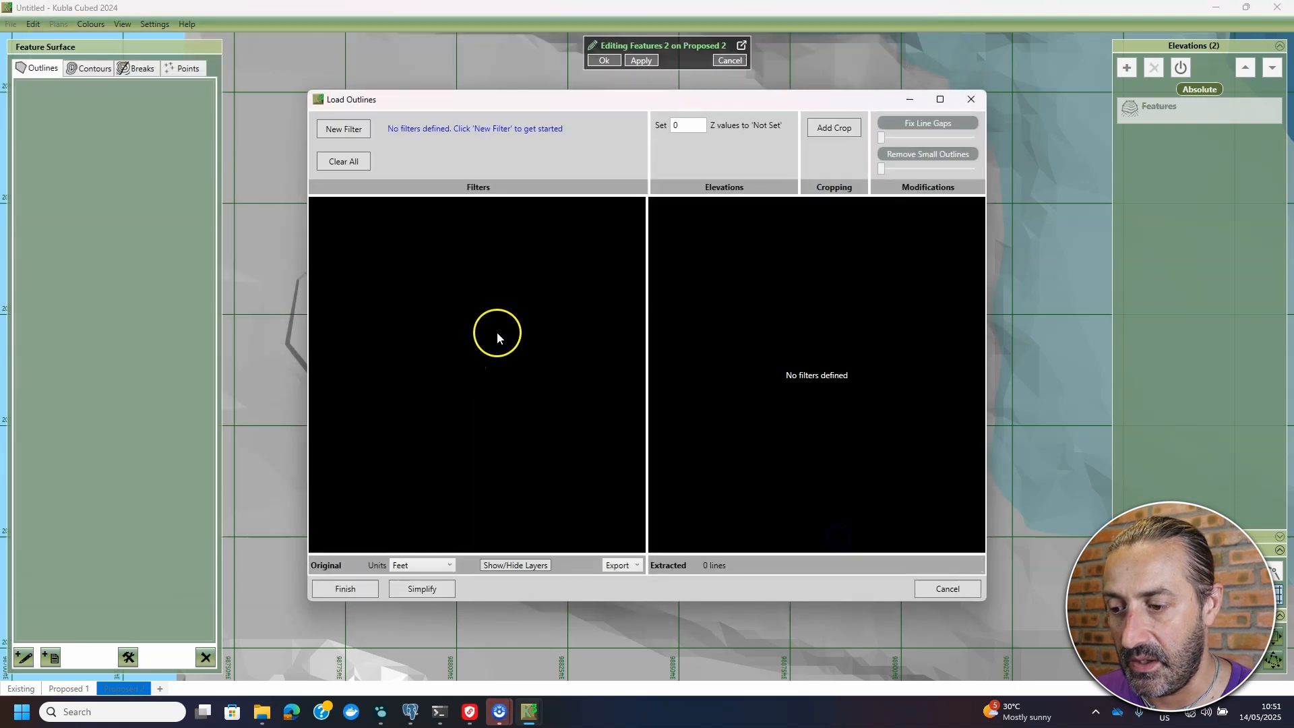
- Create a new line filter that picks the stockpile outline in the DWG
{"action": "scroll", "coordinate": [489, 359], "scroll_direction": "up", "scroll_amount": 1}
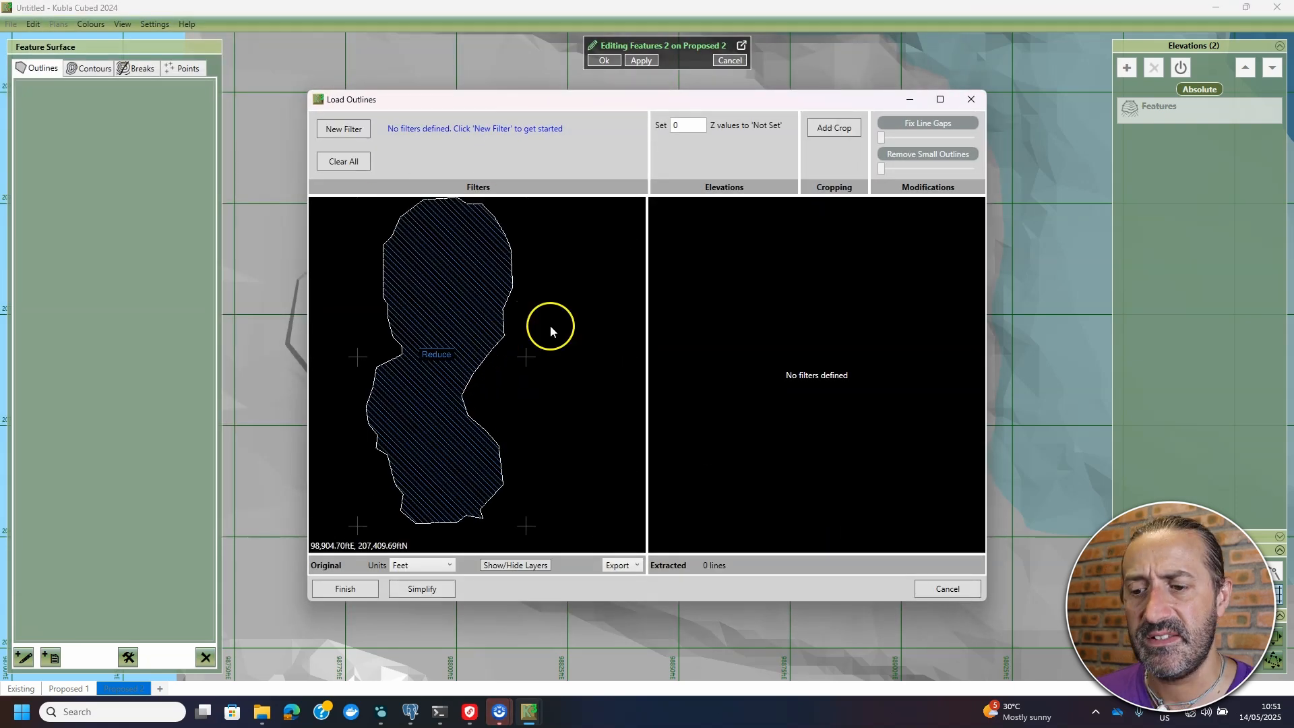
{"action": "scroll", "coordinate": [539, 362], "scroll_direction": "up", "scroll_amount": 2}
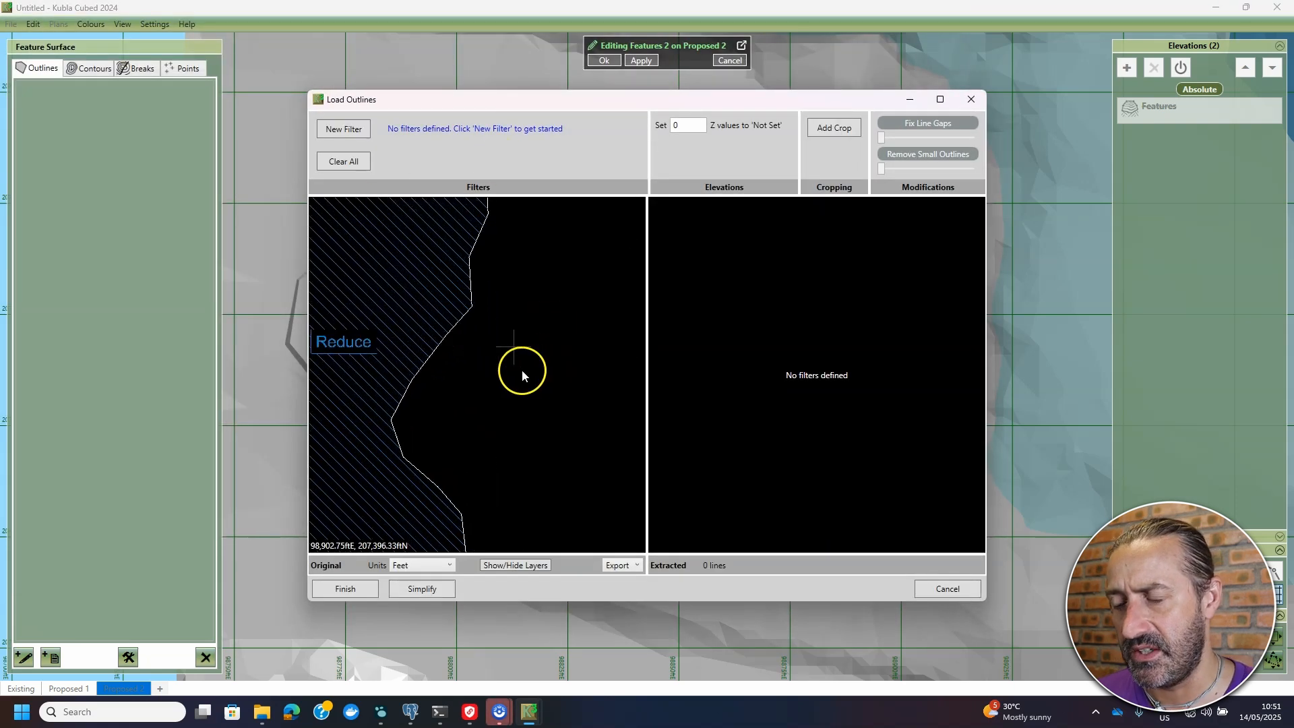
{"action": "left_click", "coordinate": [344, 132]}
{"action": "scroll", "coordinate": [495, 324], "scroll_direction": "up", "scroll_amount": 2}
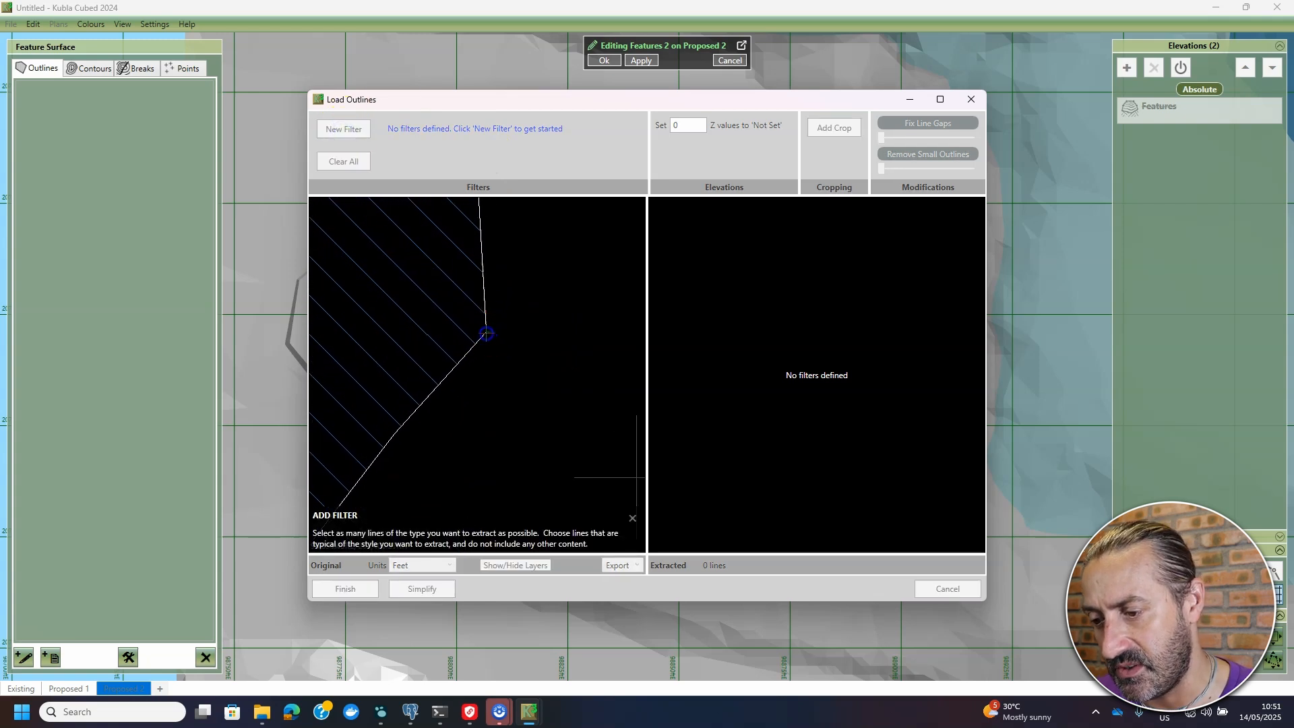
{"action": "left_click", "coordinate": [477, 336]}
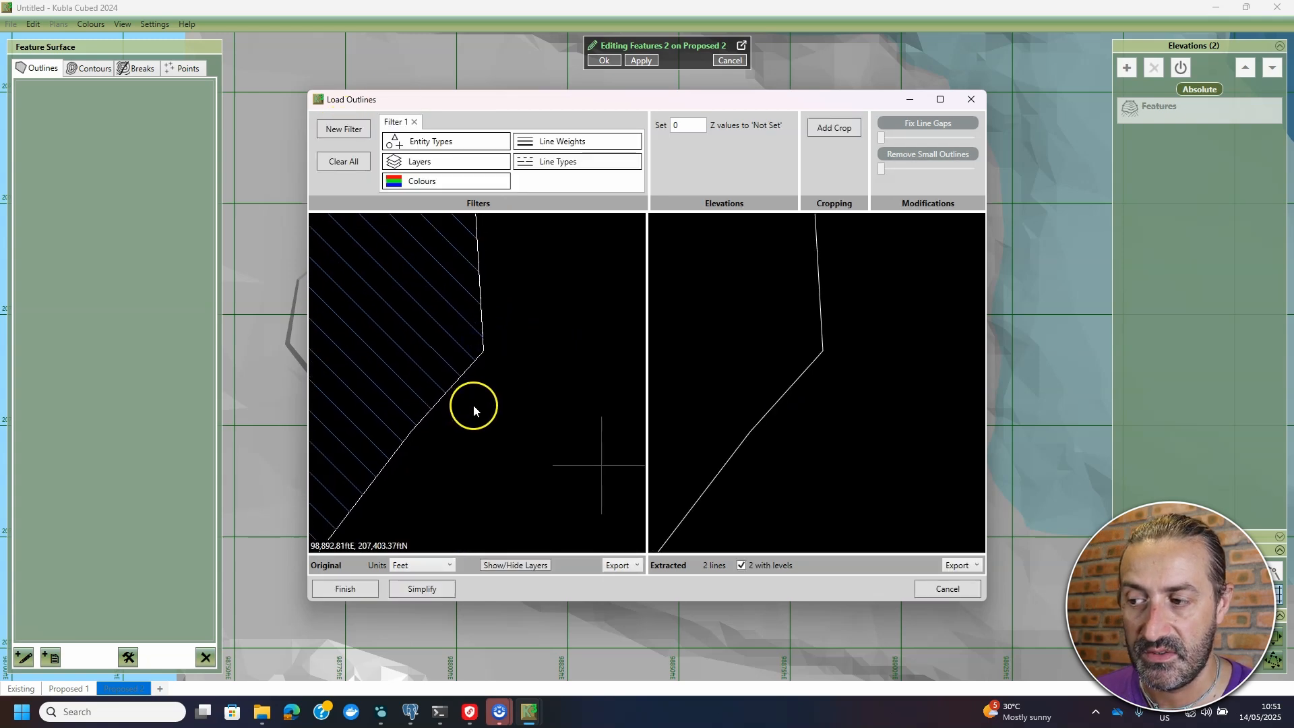
- Restrict the filter's layers so only 1 outline line remains, then load it
{"action": "scroll", "coordinate": [905, 321], "scroll_direction": "down", "scroll_amount": 5}
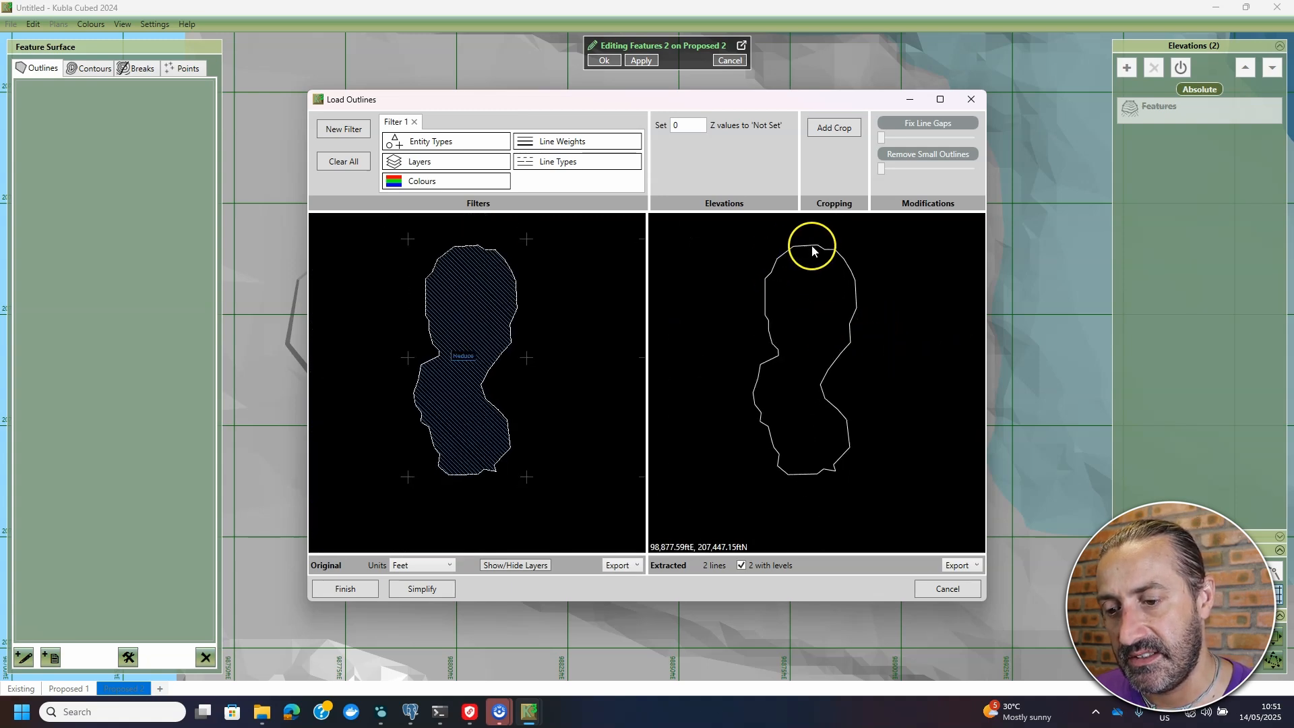
{"action": "scroll", "coordinate": [777, 263], "scroll_direction": "up", "scroll_amount": 1}
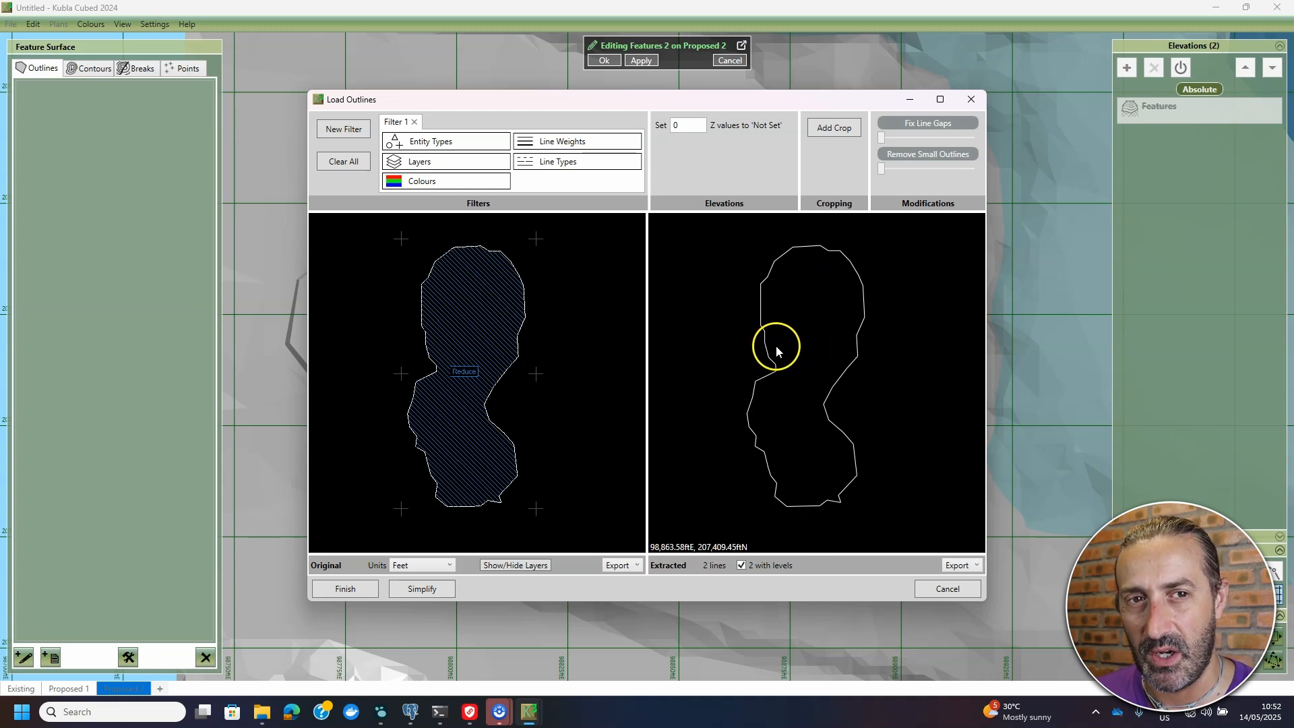
{"action": "scroll", "coordinate": [458, 248], "scroll_direction": "up", "scroll_amount": 2}
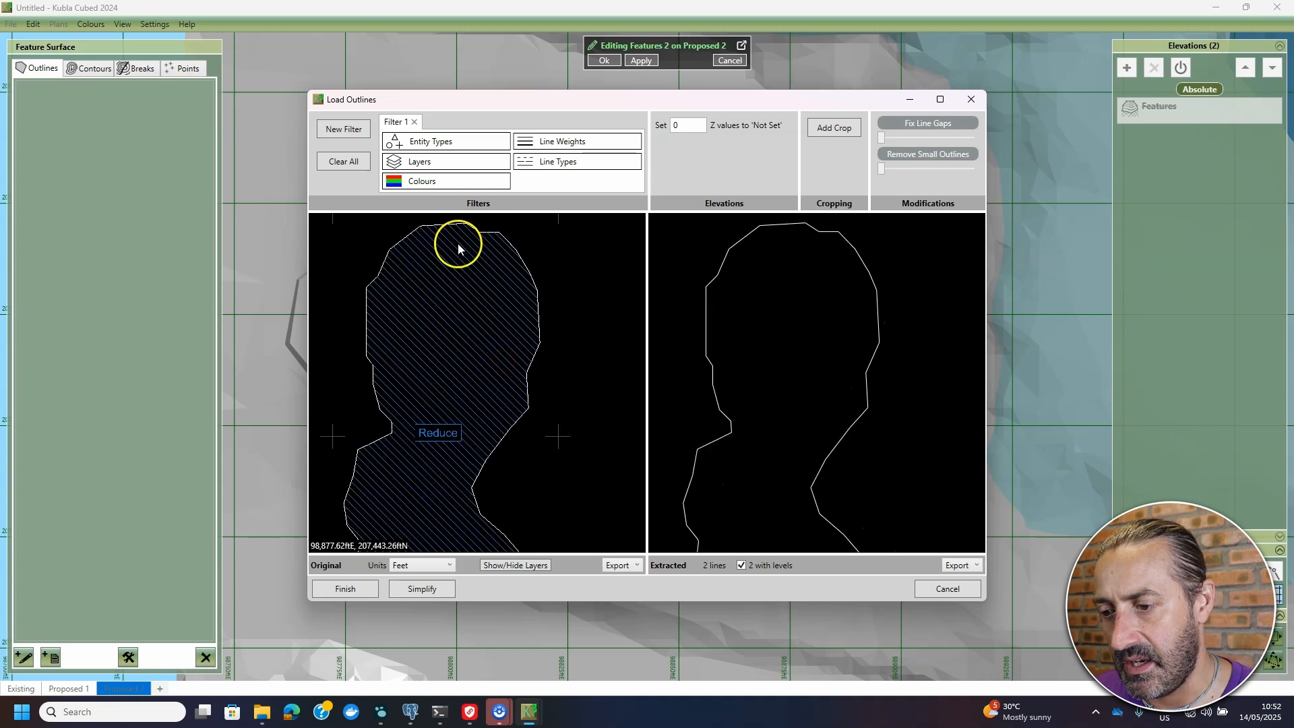
{"action": "left_click", "coordinate": [445, 162]}
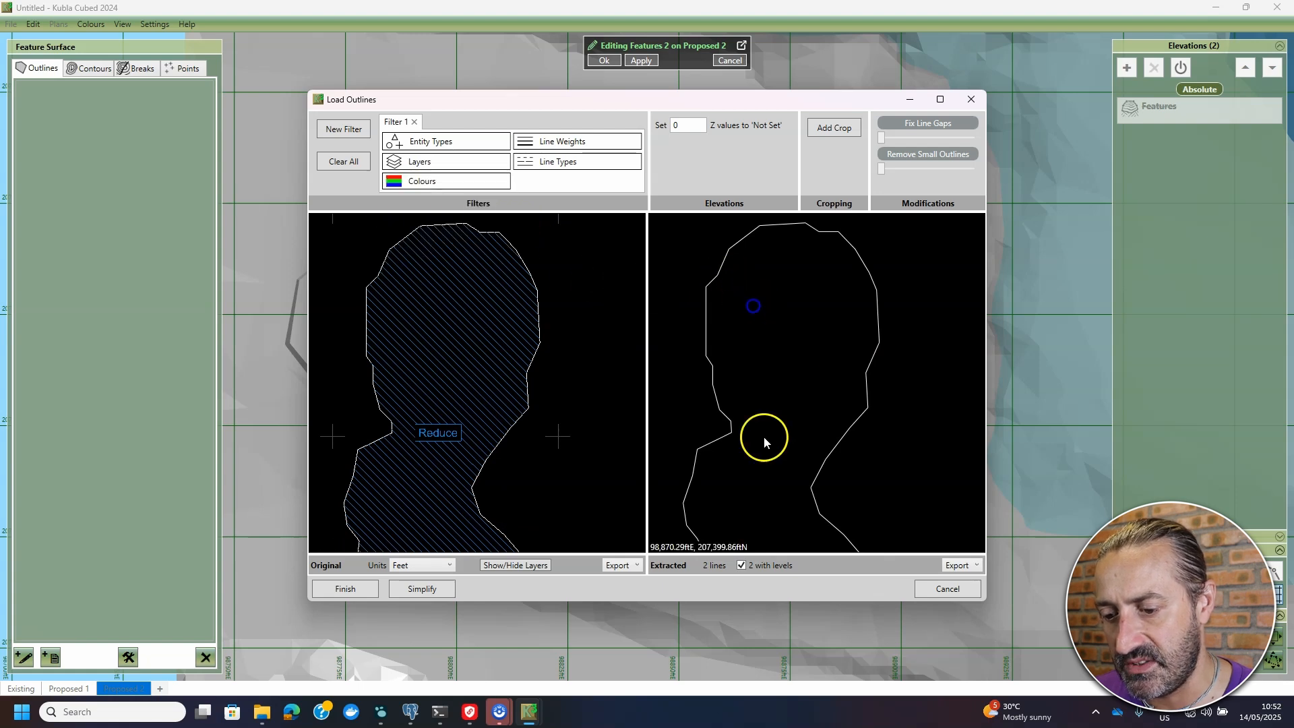
{"action": "left_click", "coordinate": [391, 163]}
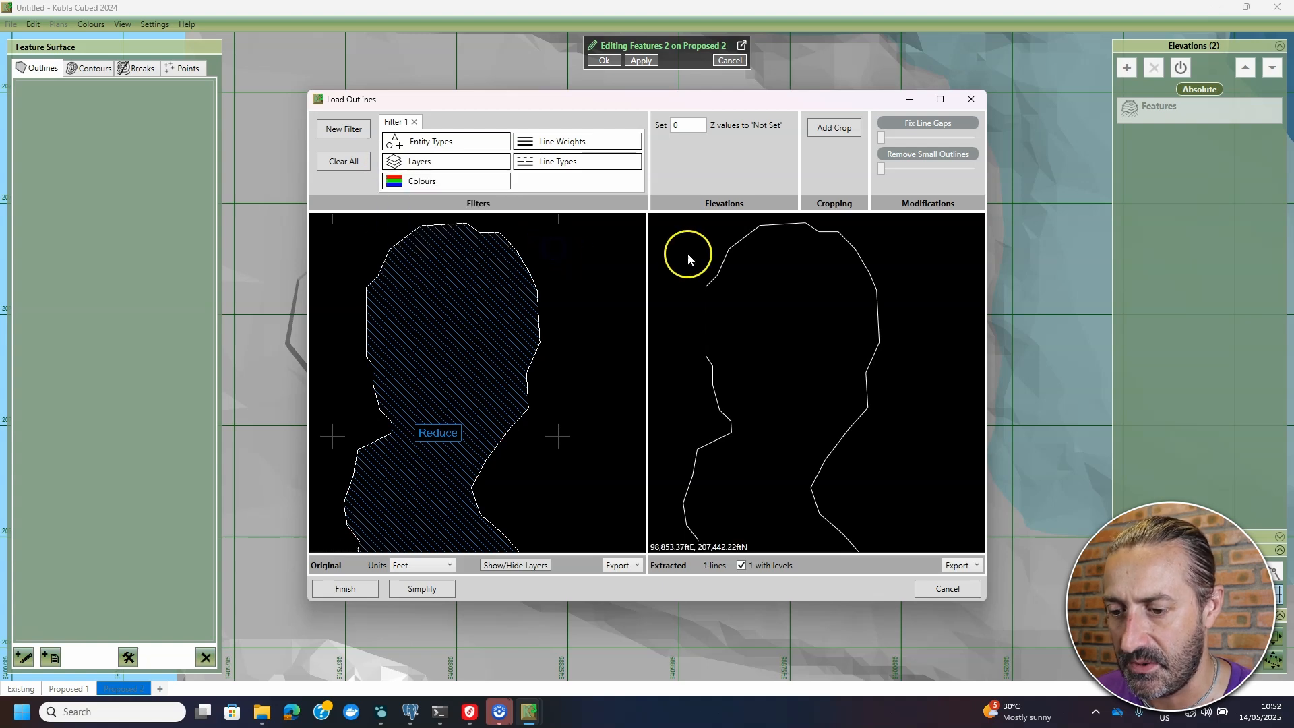
{"action": "scroll", "coordinate": [754, 337], "scroll_direction": "down", "scroll_amount": 2}
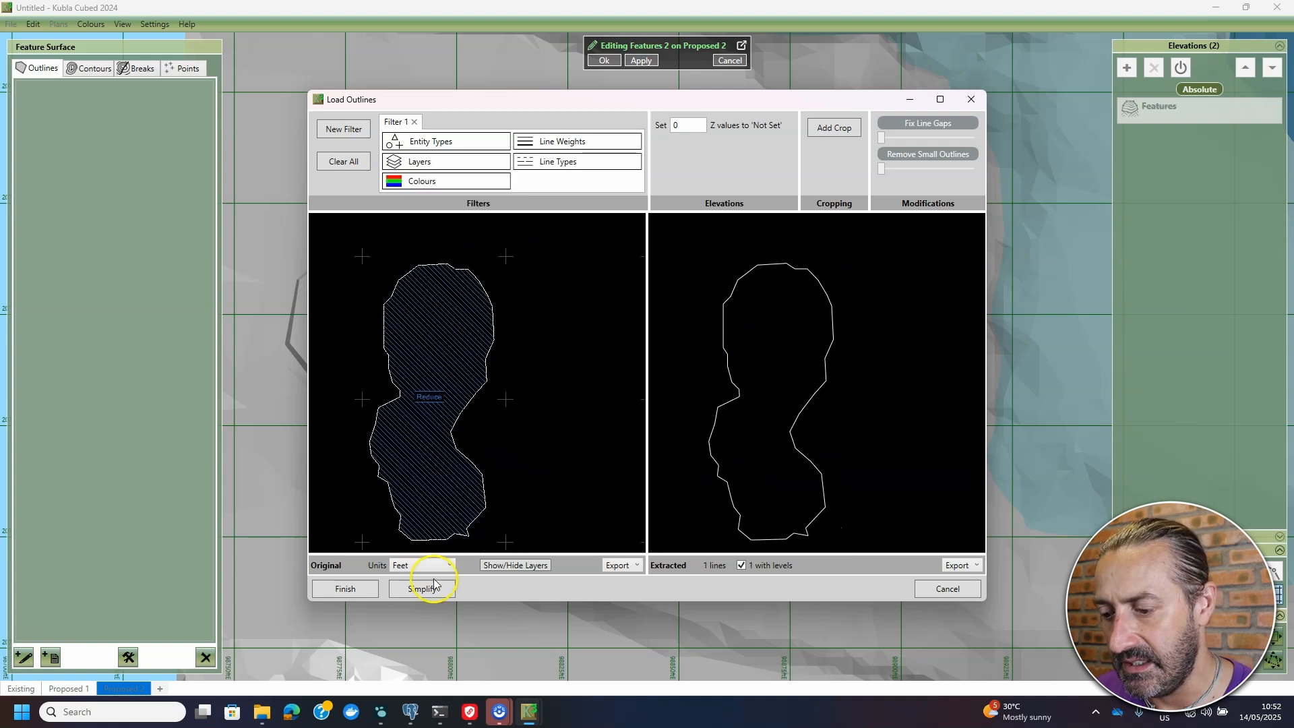
{"action": "left_click", "coordinate": [350, 590]}
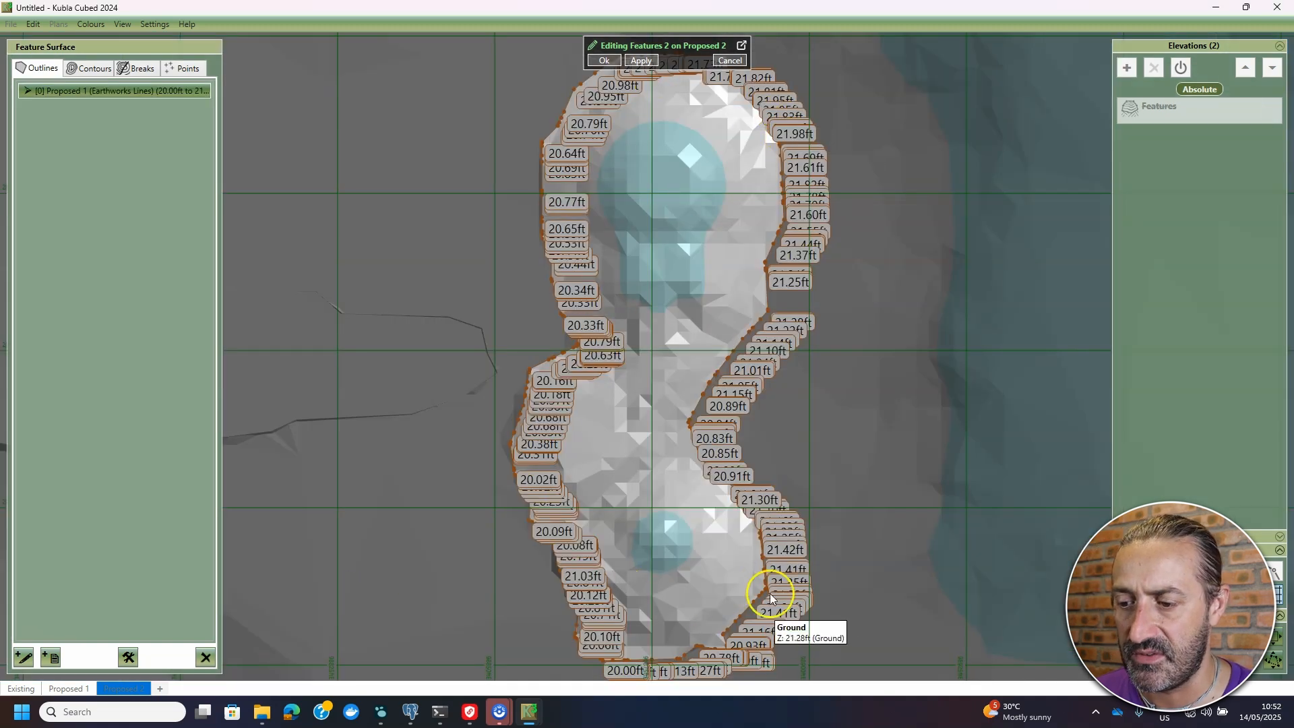
- Confirm the imported outline as the Features 2 surface
{"action": "scroll", "coordinate": [748, 432], "scroll_direction": "down", "scroll_amount": 2}
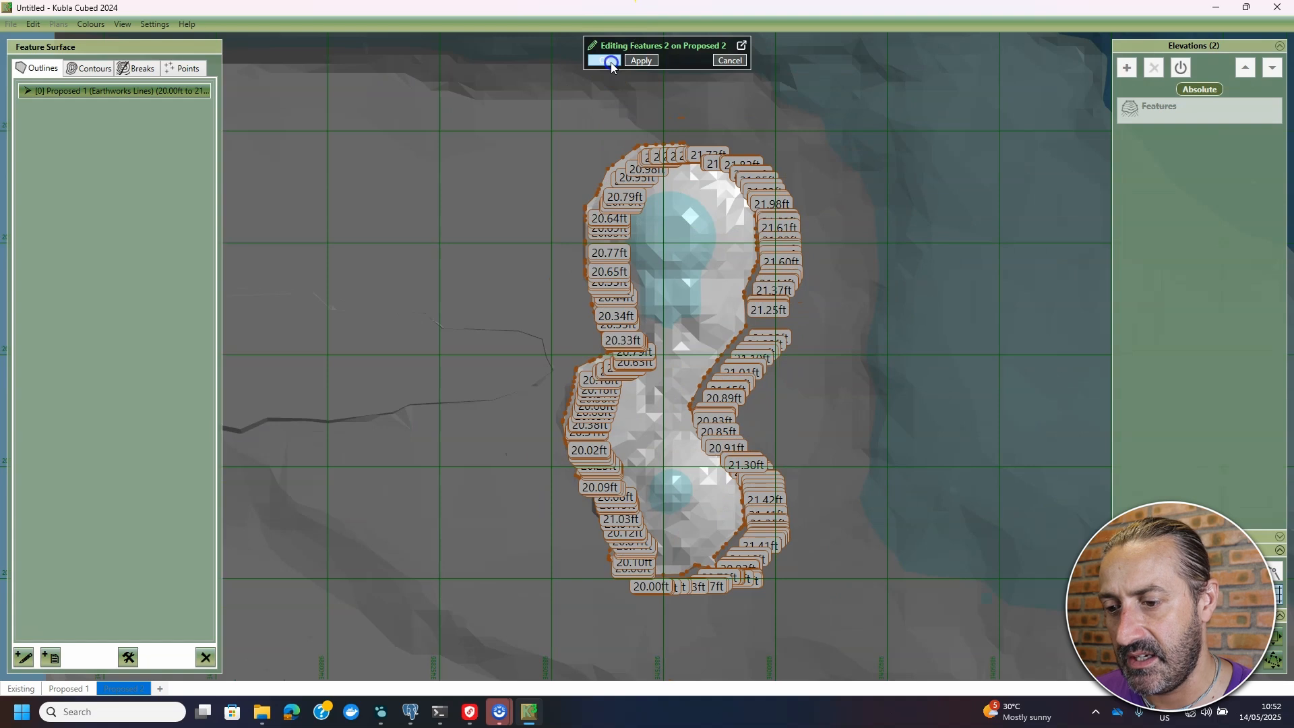
{"action": "left_click", "coordinate": [607, 61]}
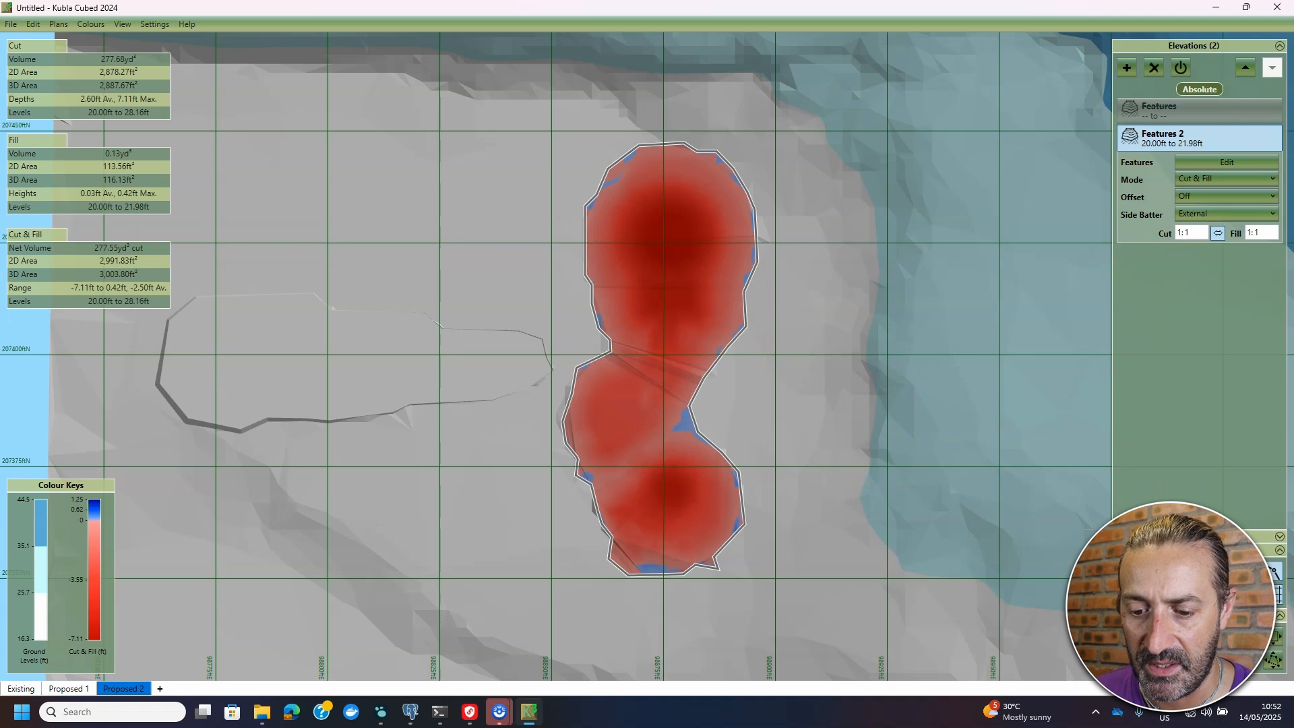
- Show Features 2 in 3D, with 277.68 yd³ cut over both mounds
{"action": "left_click", "coordinate": [1160, 637]}
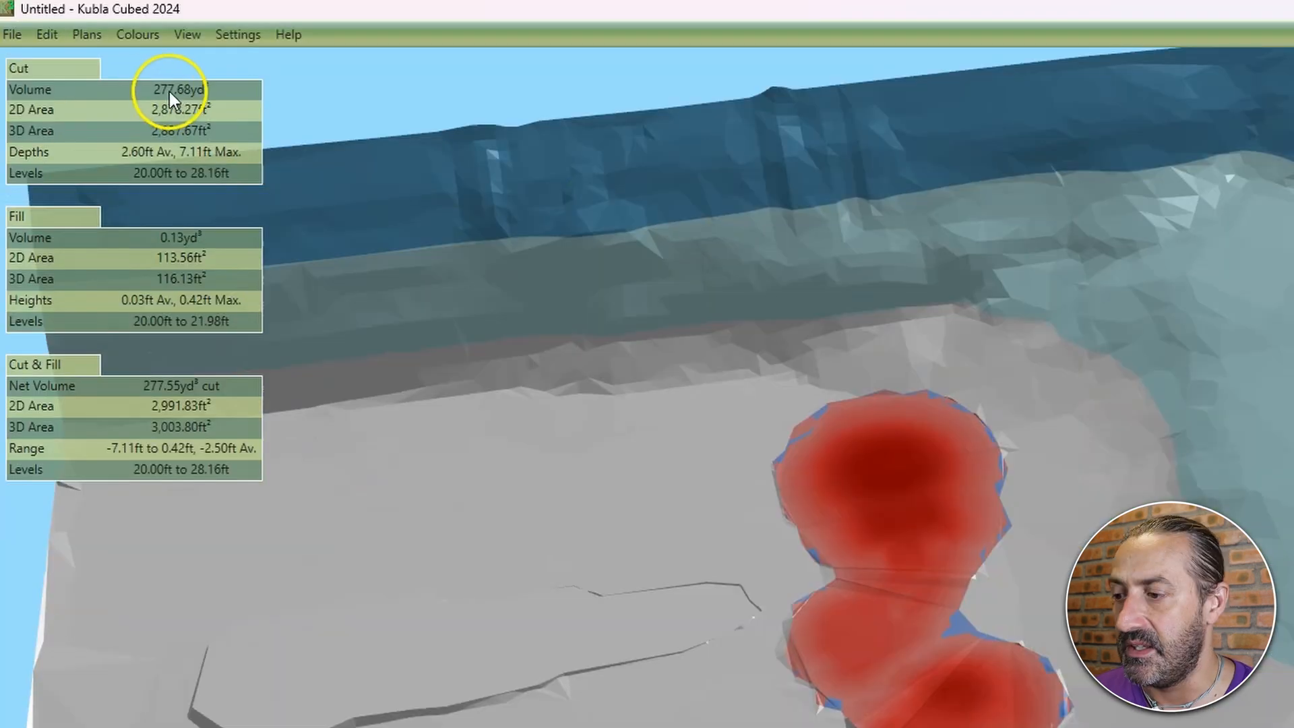